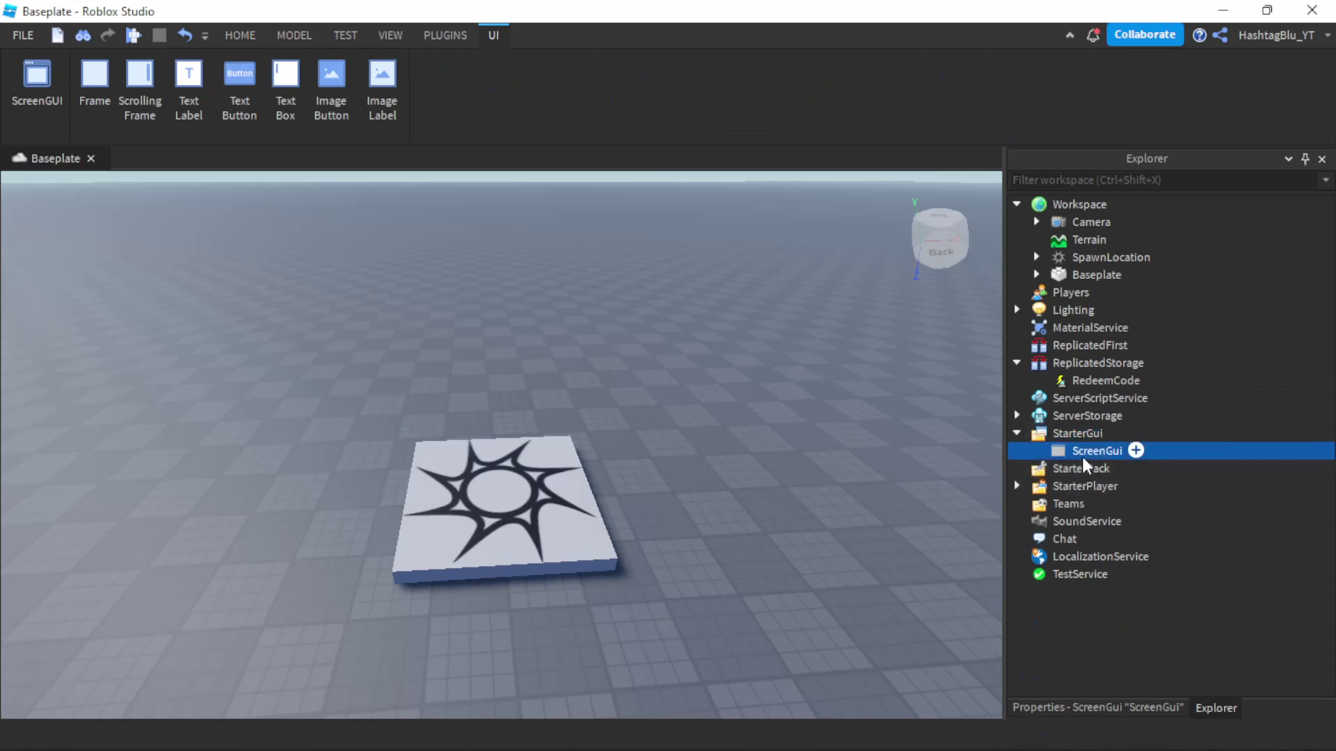
# Step: Rename the ScreenGui in StarterGui to CodeGui and add a Frame inside it
pyautogui.write('Cp')
pyautogui.write('deGui')
pyautogui.press('Return')
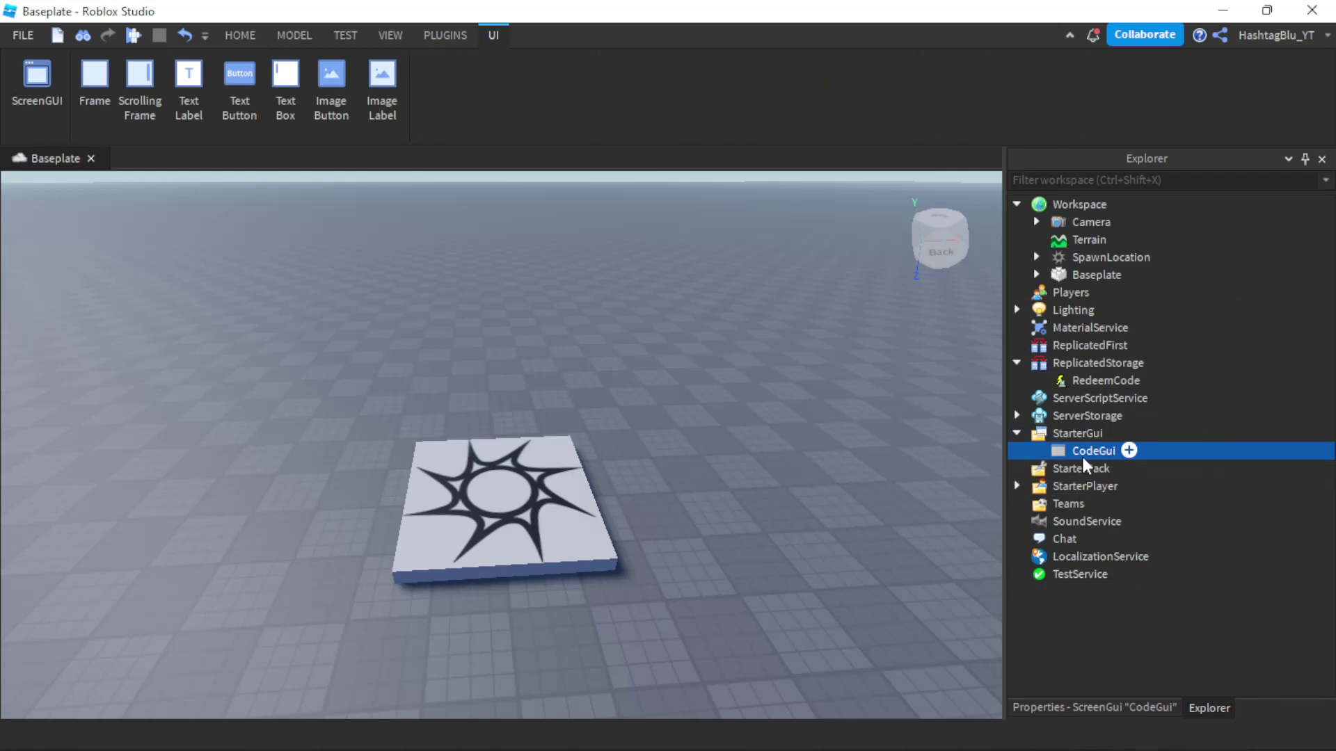
pyautogui.click(1129, 450)
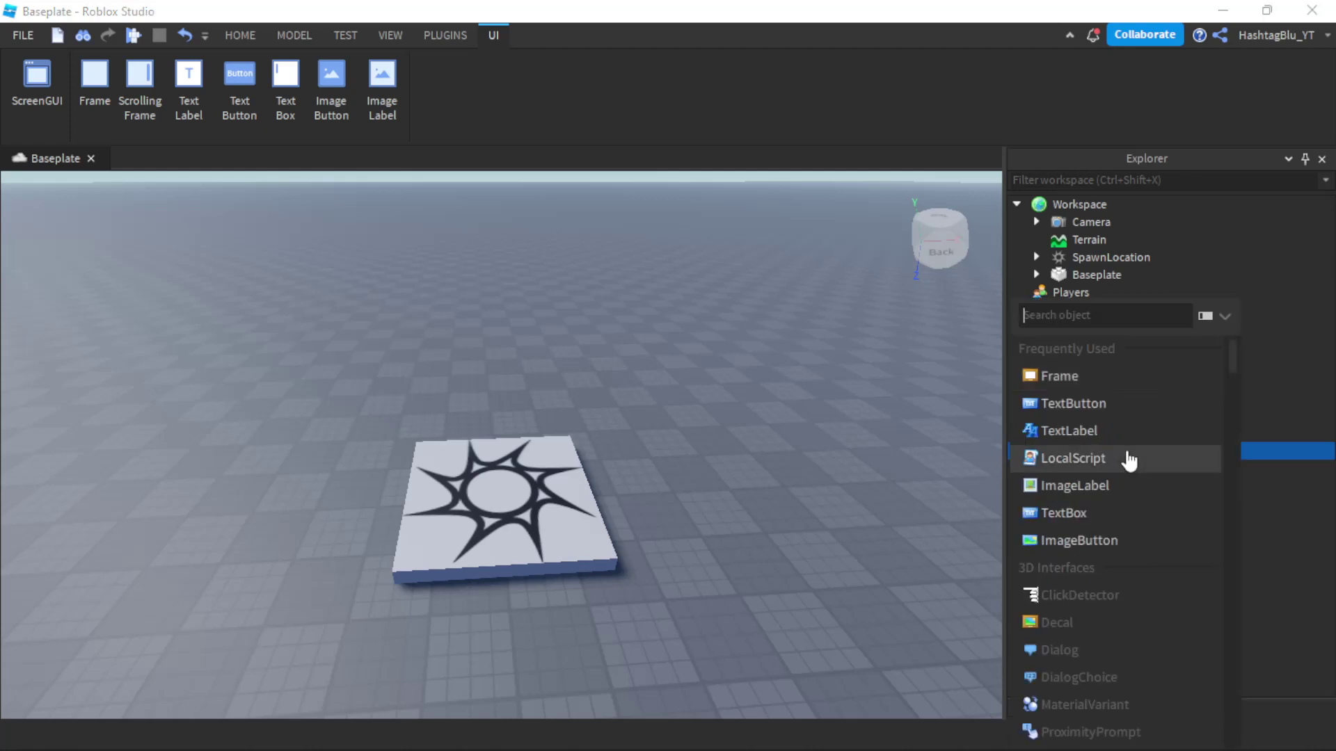
pyautogui.click(1082, 380)
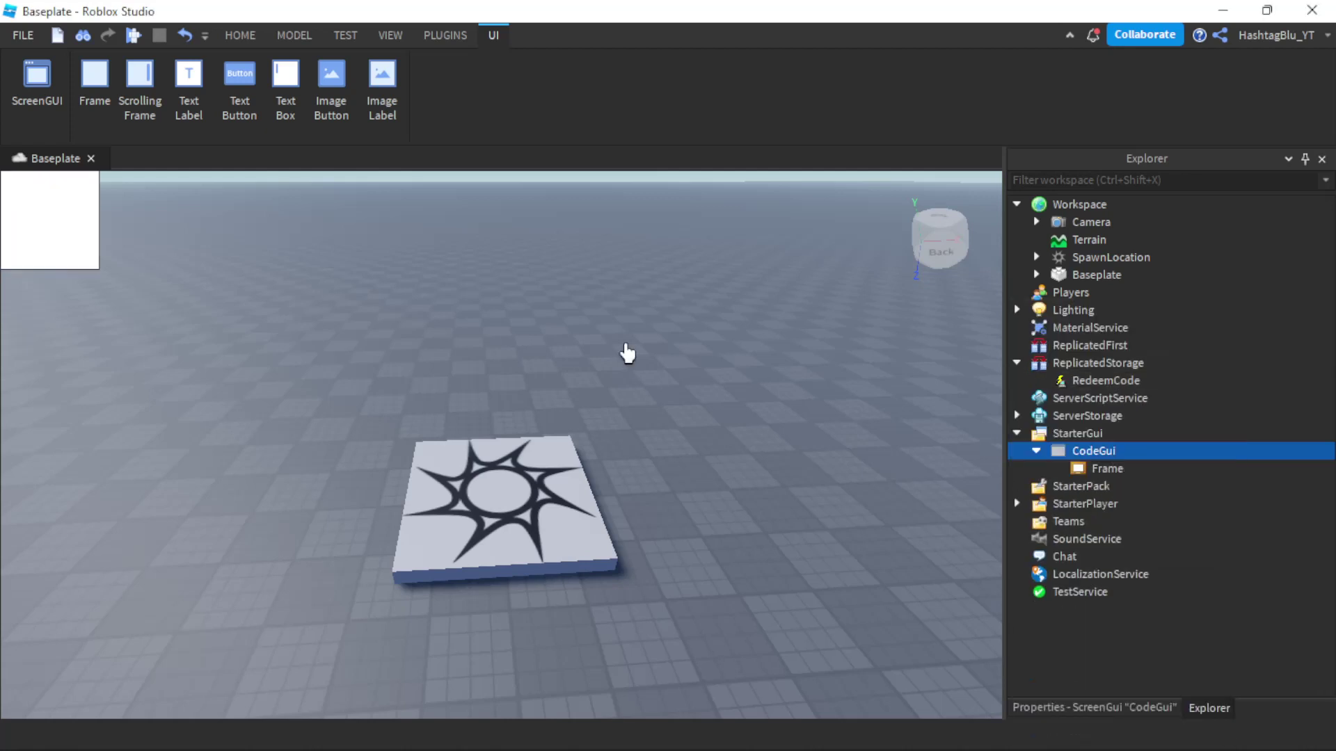
# Step: Move the new frame to the centre of the viewport and enlarge it to about 411 x 187 pixels
pyautogui.click(1094, 468)
pyautogui.moveTo(12, 236); pyautogui.dragTo(464, 420)
pyautogui.moveTo(551, 451); pyautogui.dragTo(878, 539)
pyautogui.moveTo(800, 478); pyautogui.dragTo(652, 493)
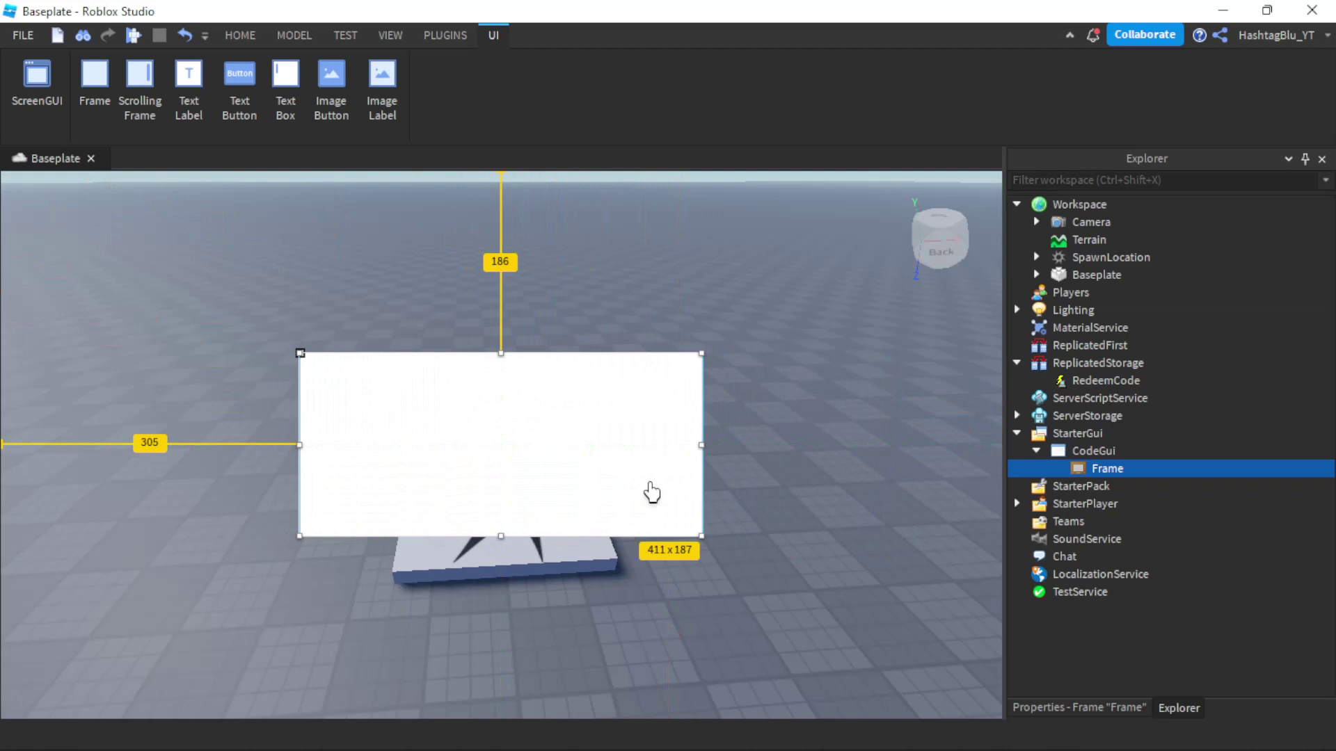
# Step: Add a TextBox to the frame and size it to about 391 x 69 pixels across the frame's upper part
pyautogui.moveTo(1166, 468)
pyautogui.click(1138, 449)
pyautogui.click(1137, 468)
pyautogui.scroll(-1, 1131, 433)
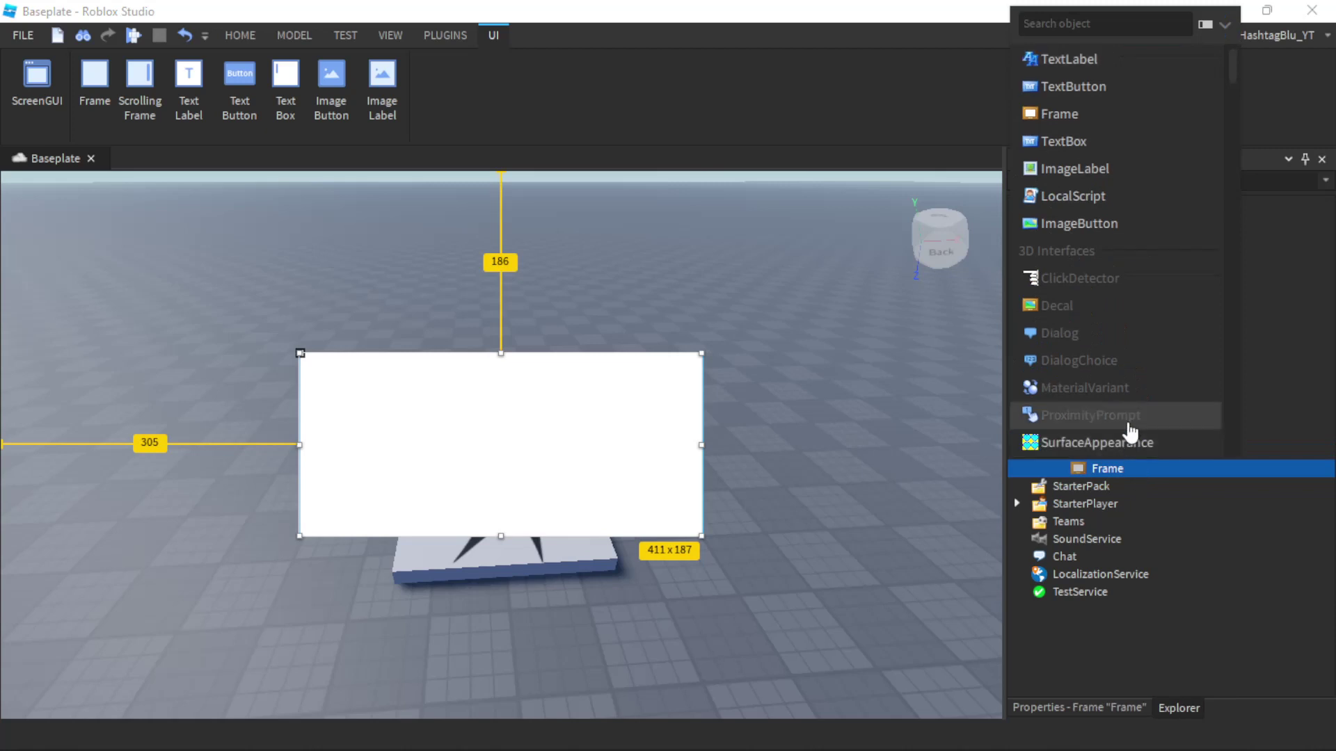
pyautogui.scroll(-5, 1127, 375)
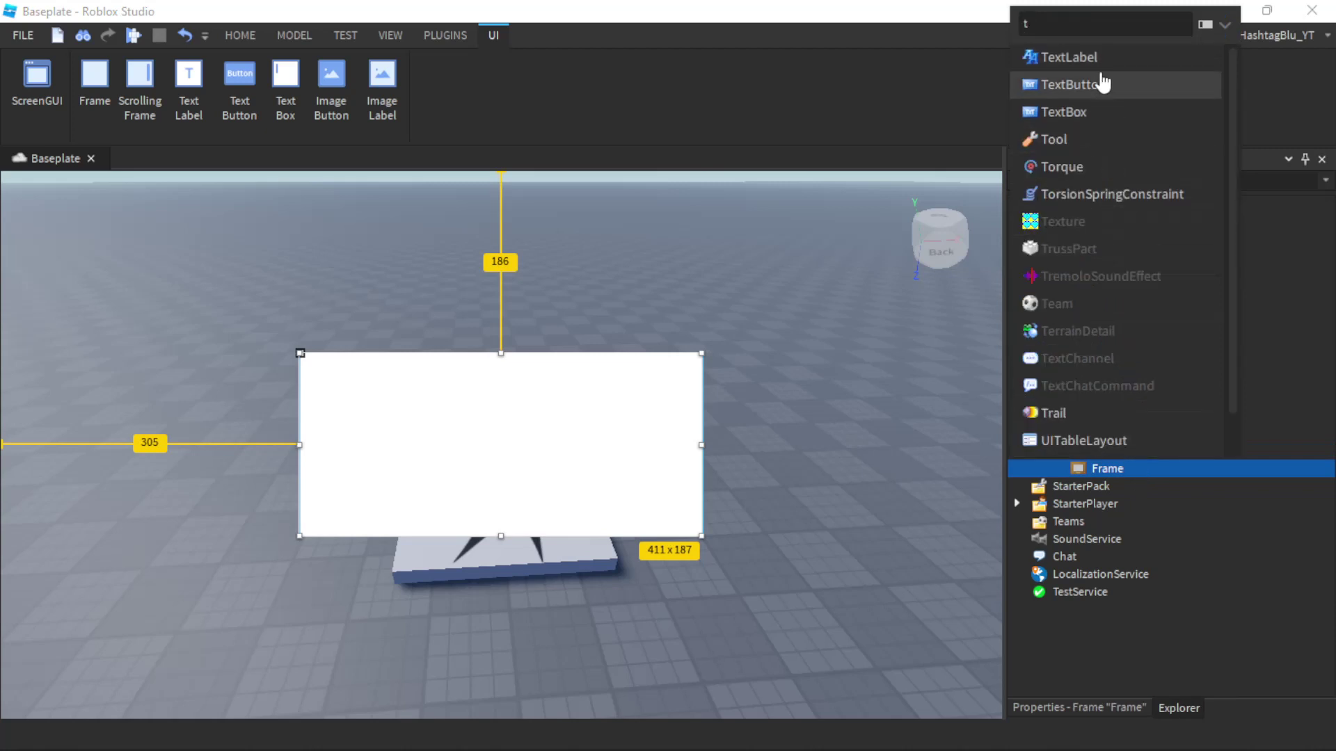
pyautogui.click(1101, 114)
pyautogui.moveTo(439, 393); pyautogui.dragTo(695, 394)
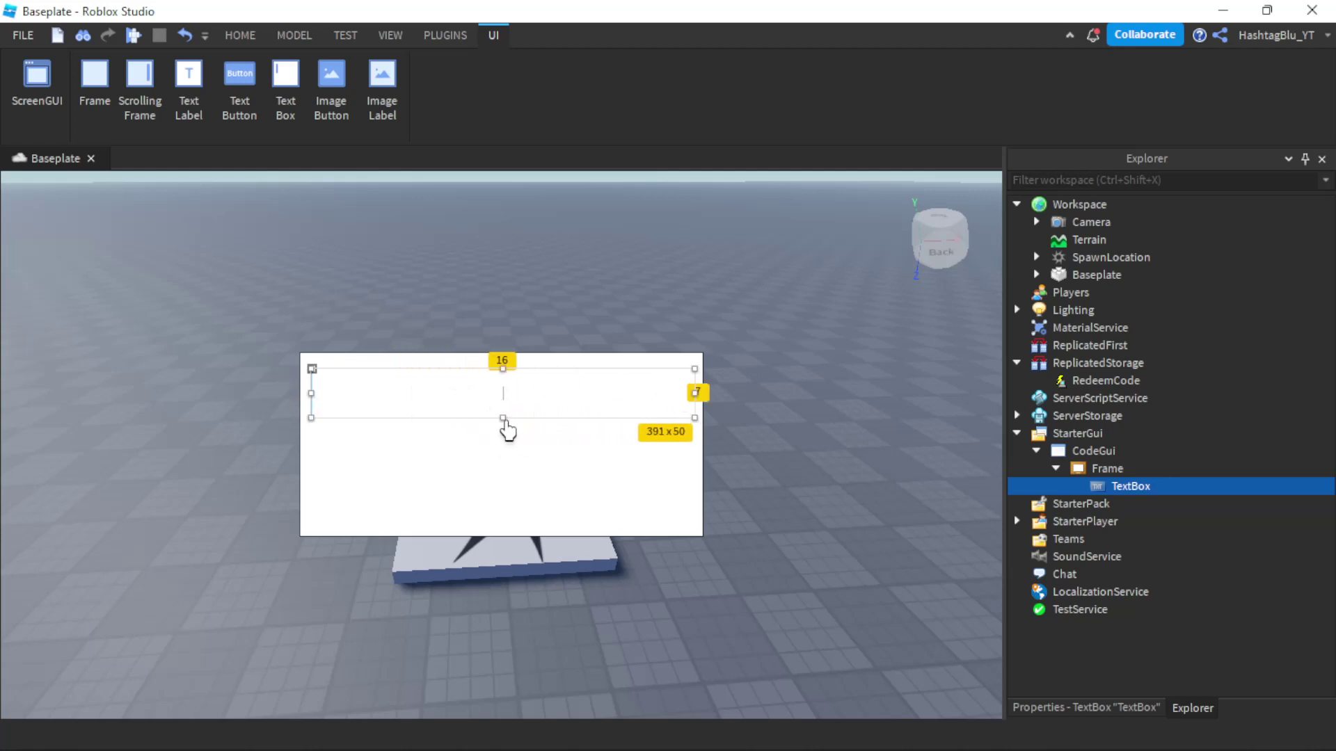
pyautogui.moveTo(501, 420); pyautogui.dragTo(531, 397)
# Step: Add a TextButton to the frame and place it horizontally centred below the text box
pyautogui.click(567, 462)
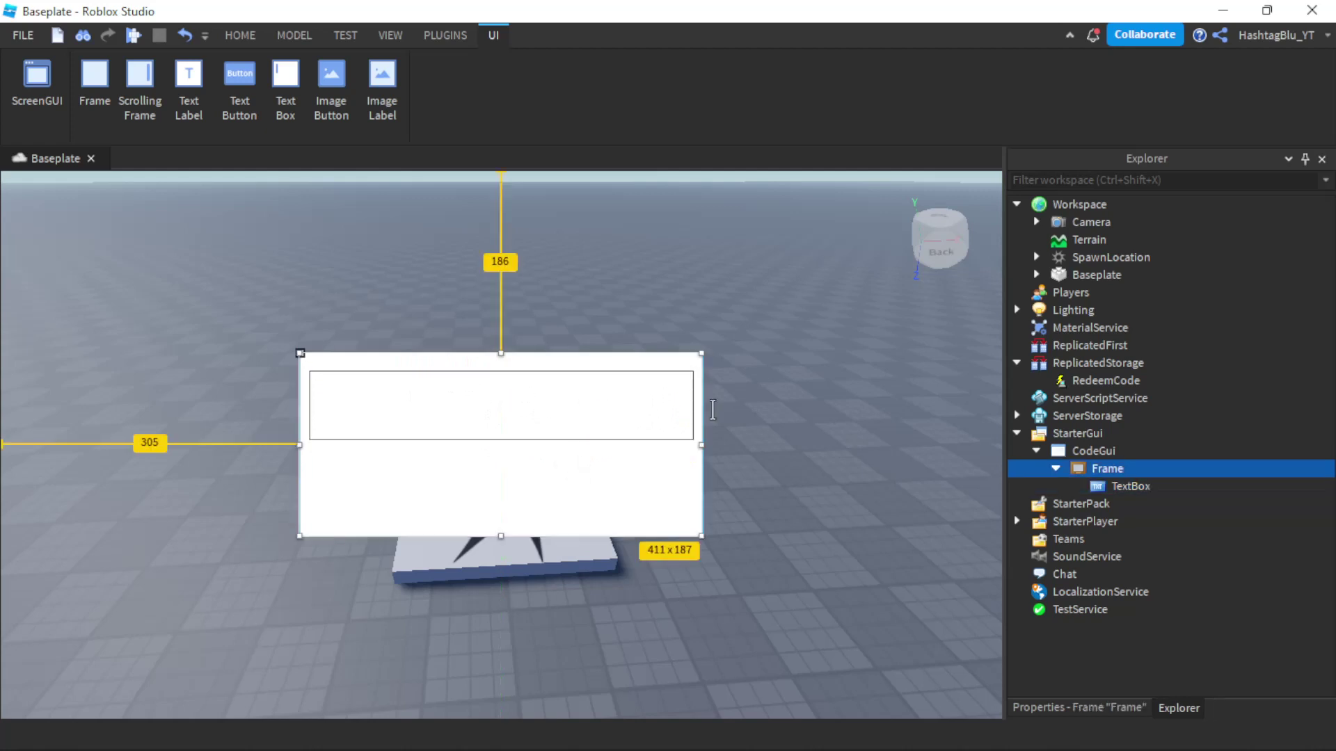
pyautogui.click(1137, 468)
pyautogui.write('t')
pyautogui.click(1092, 90)
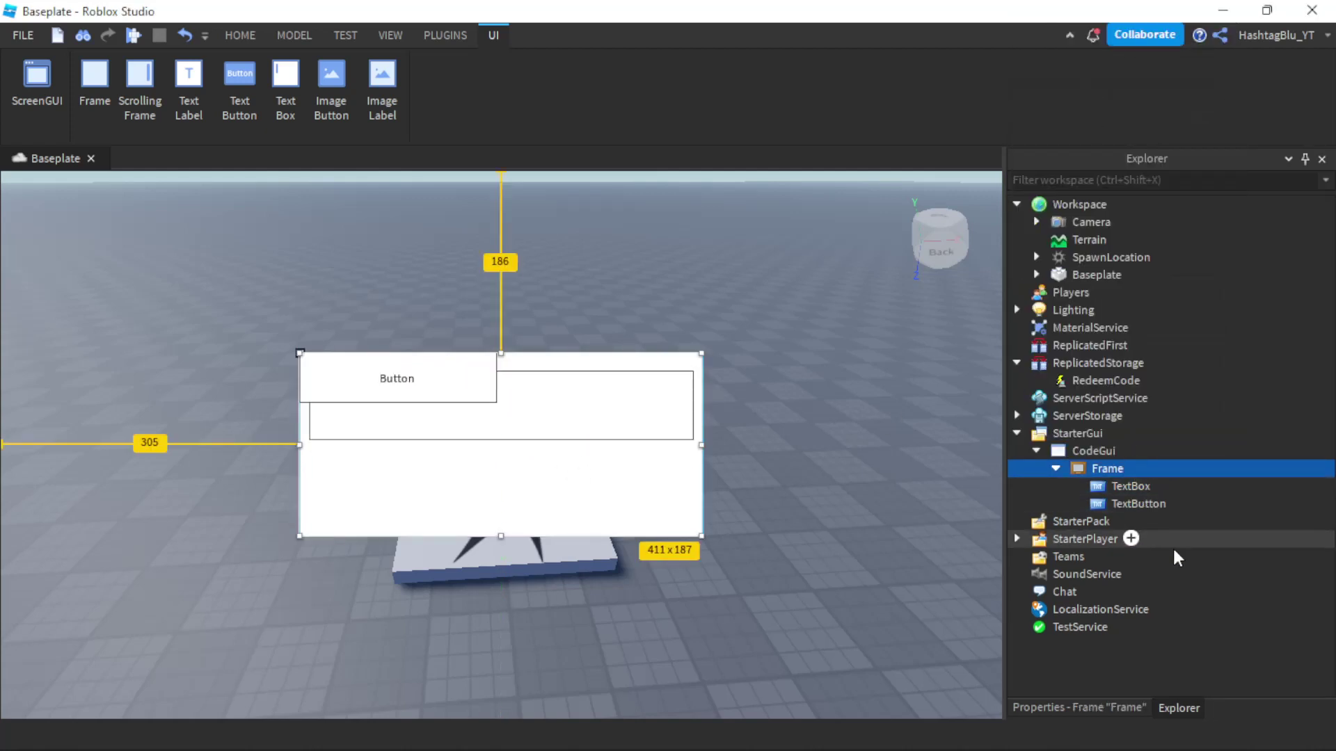
pyautogui.click(1155, 504)
pyautogui.moveTo(453, 389); pyautogui.dragTo(553, 494)
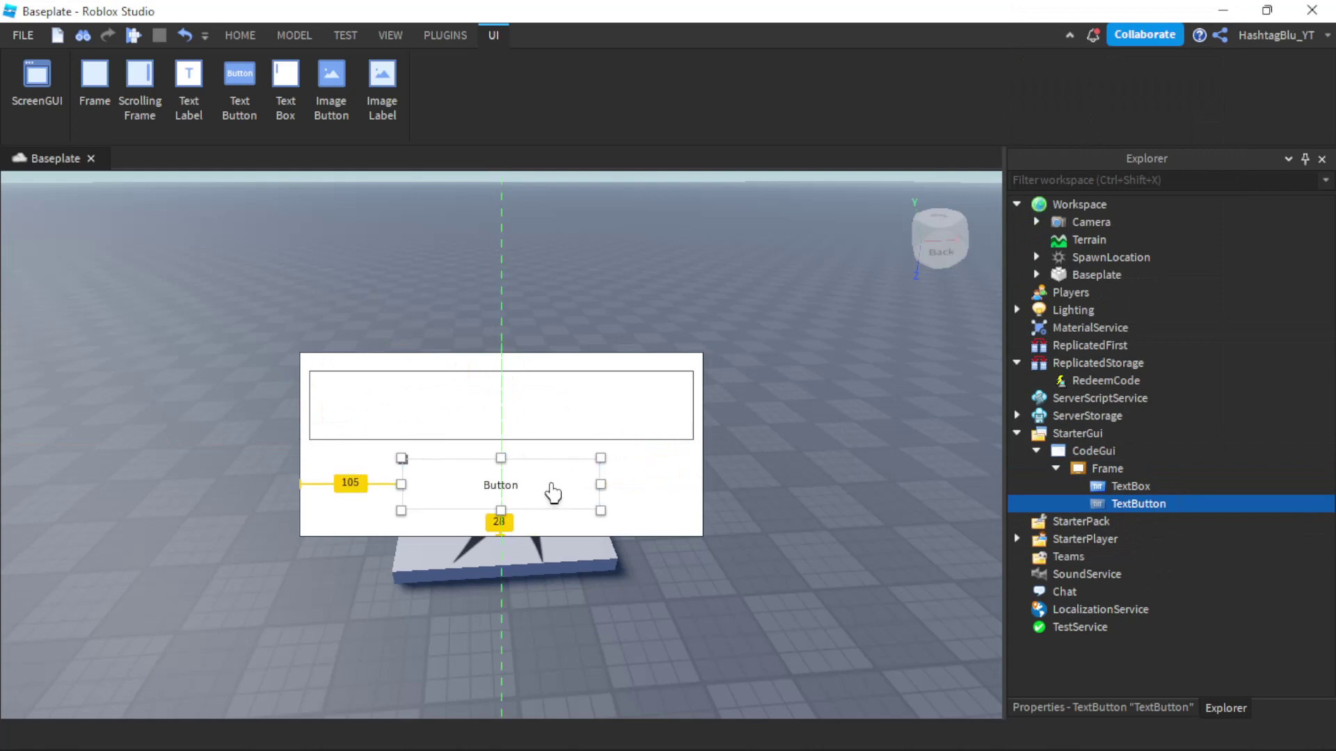
# Step: Add another TextButton directly under CodeGui and place it at the viewport's left edge, about 255 pixels from the top
pyautogui.click(898, 465)
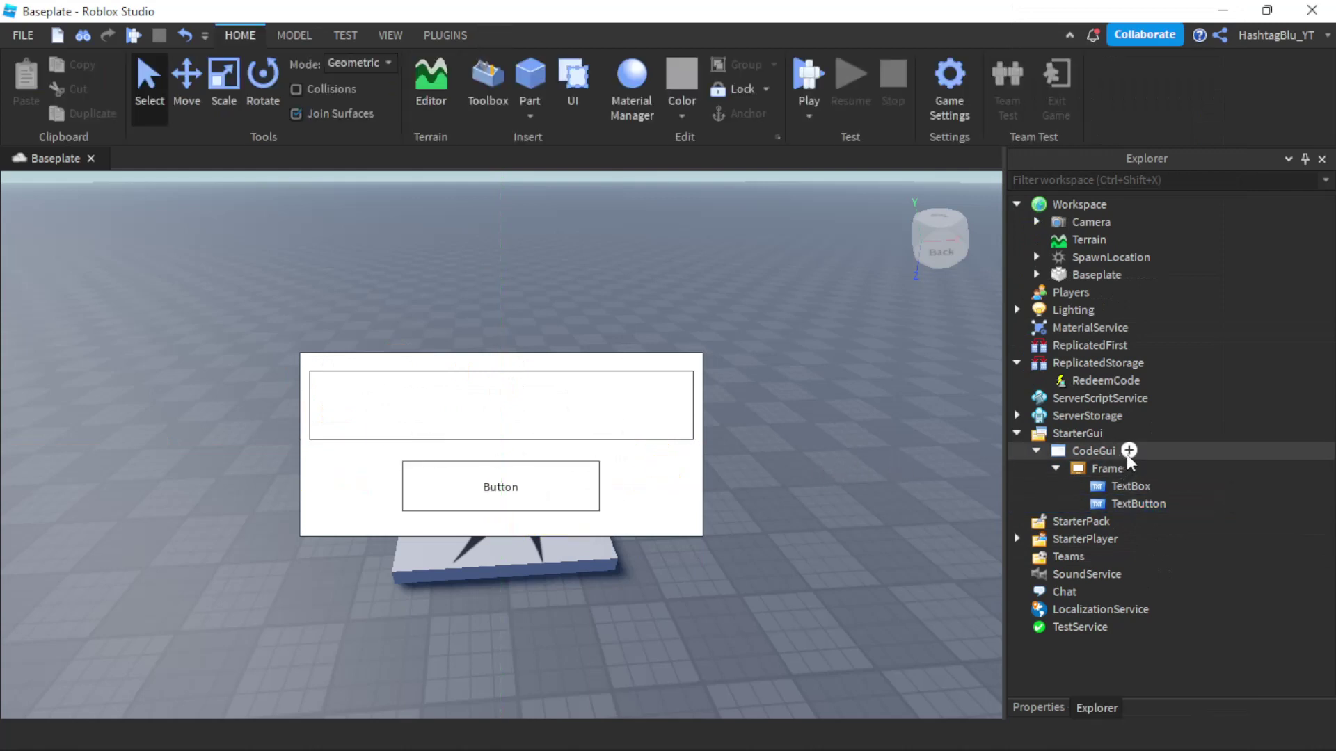
pyautogui.click(1128, 451)
pyautogui.click(1087, 403)
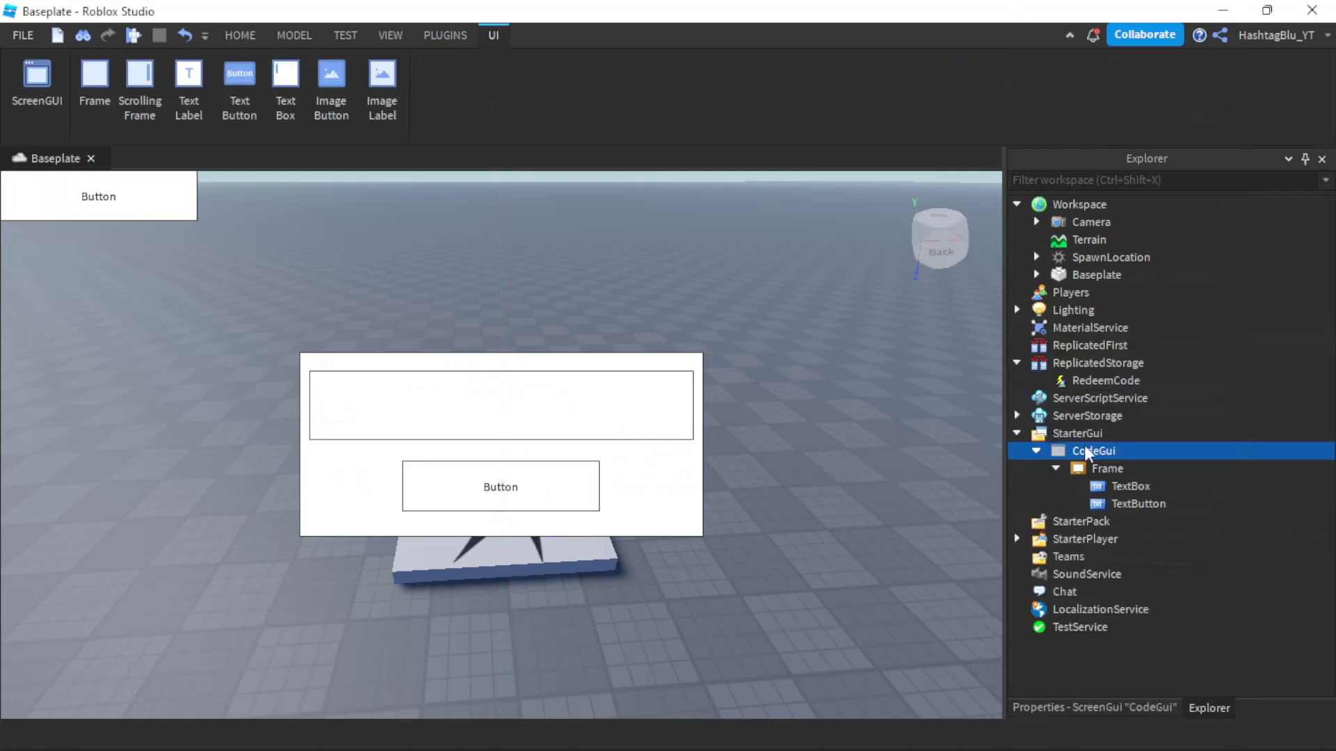
pyautogui.click(1102, 523)
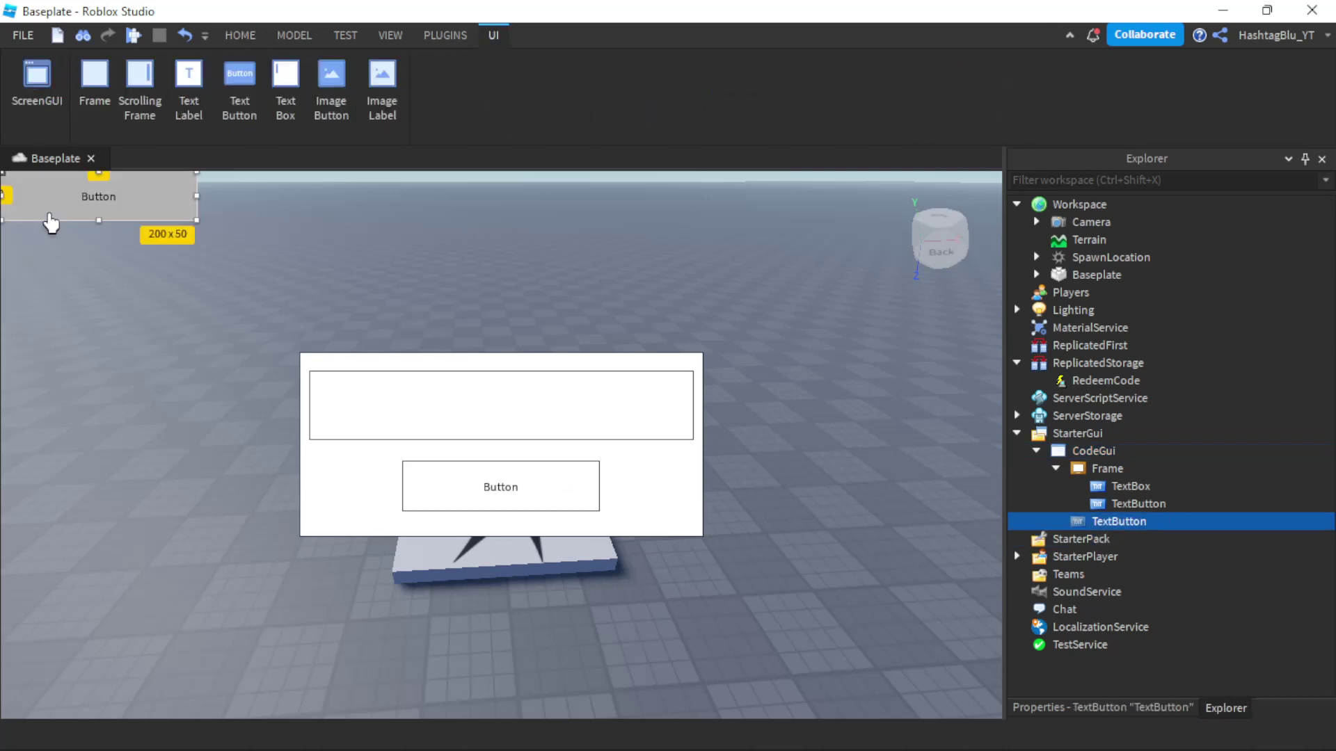
pyautogui.moveTo(51, 223); pyautogui.dragTo(54, 449)
# Step: Change the outer button's text to Codes and the frame button's text to Redeem
pyautogui.doubleClick(54, 444)
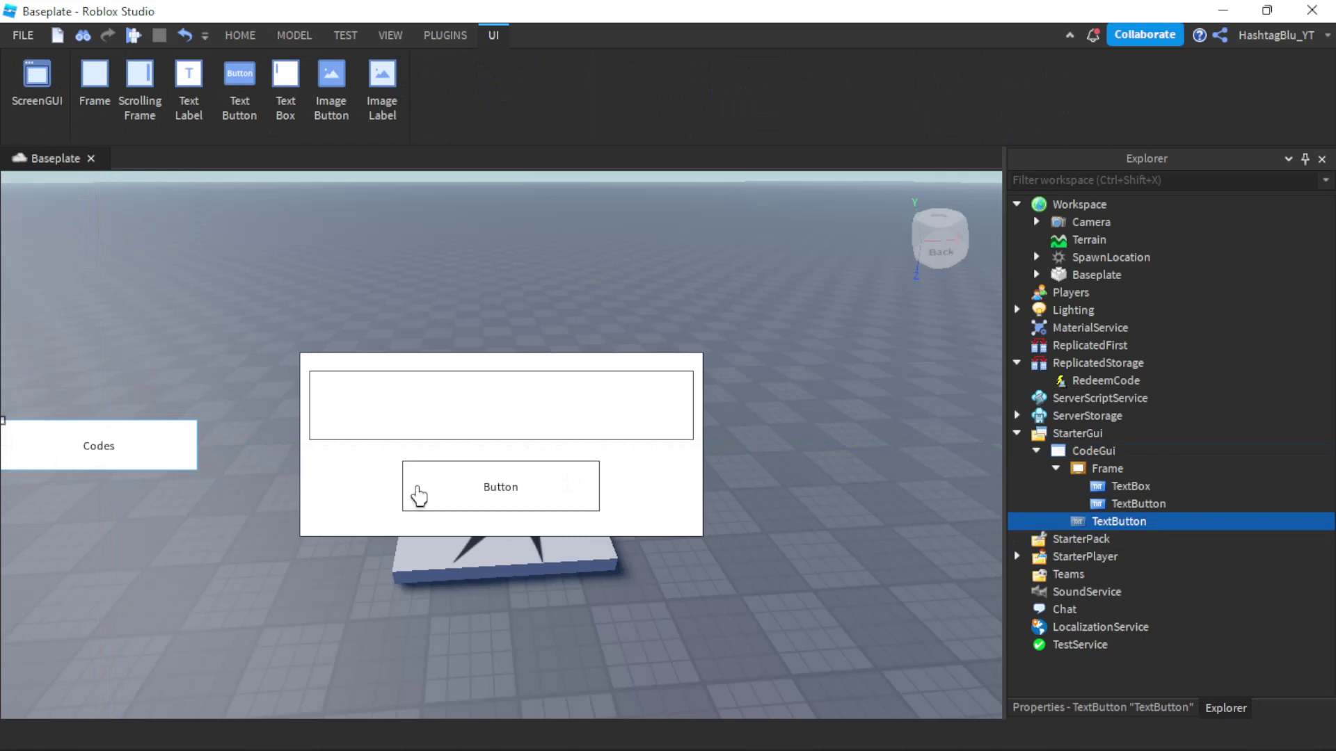
pyautogui.doubleClick(457, 475)
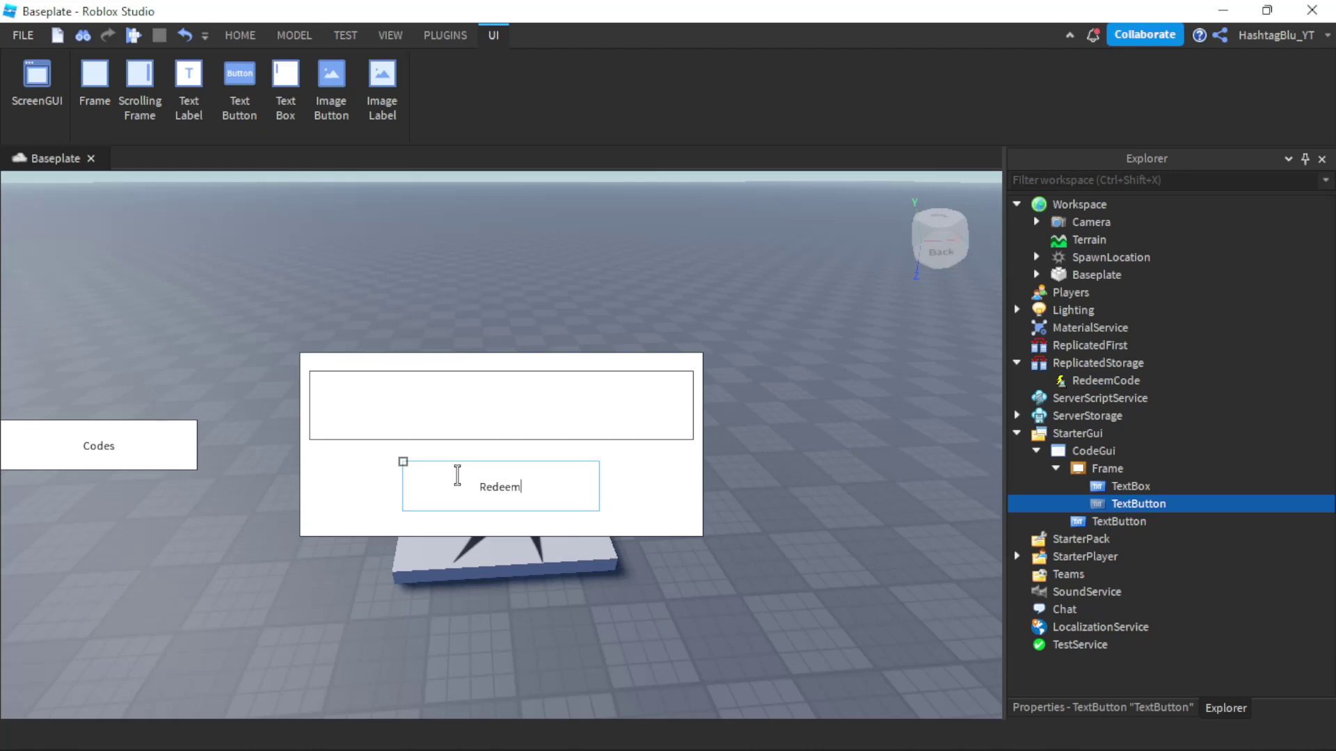
# Step: Turn off ResetOnSpawn for CodeGui
pyautogui.click(1088, 451)
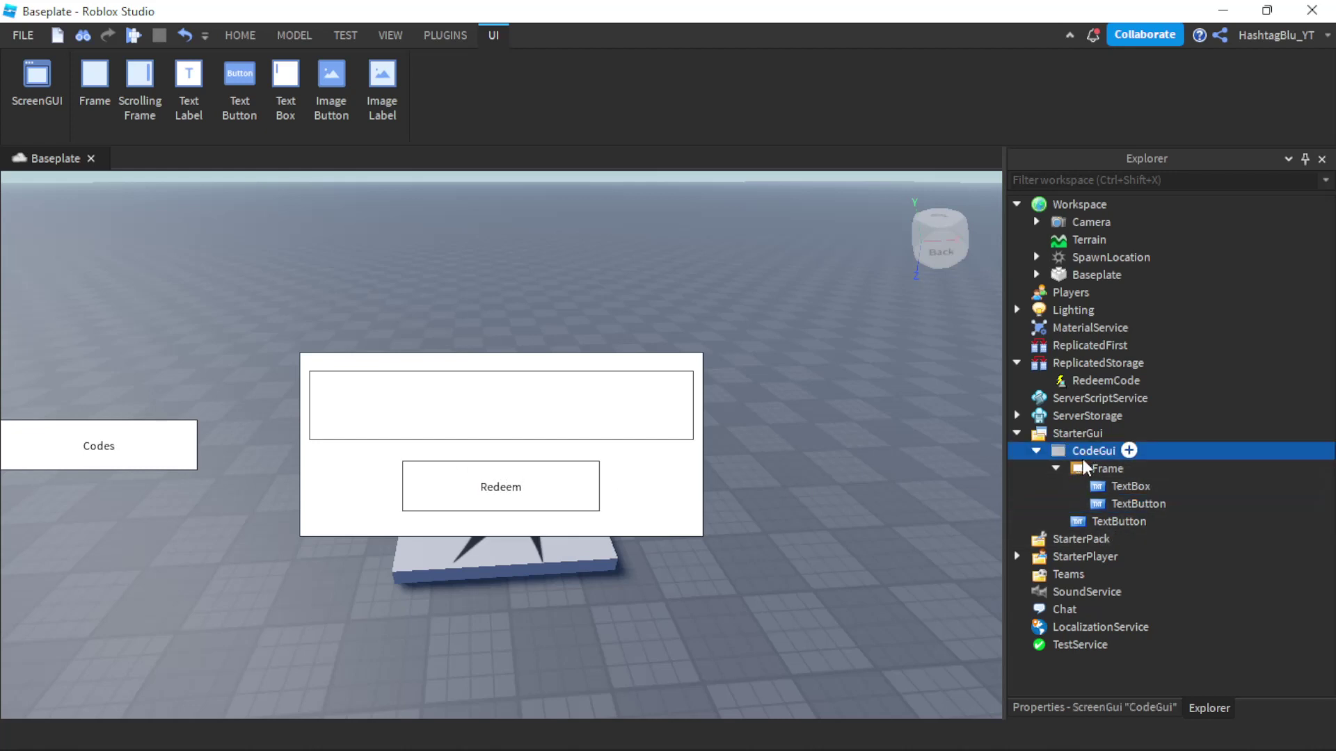
pyautogui.click(1124, 708)
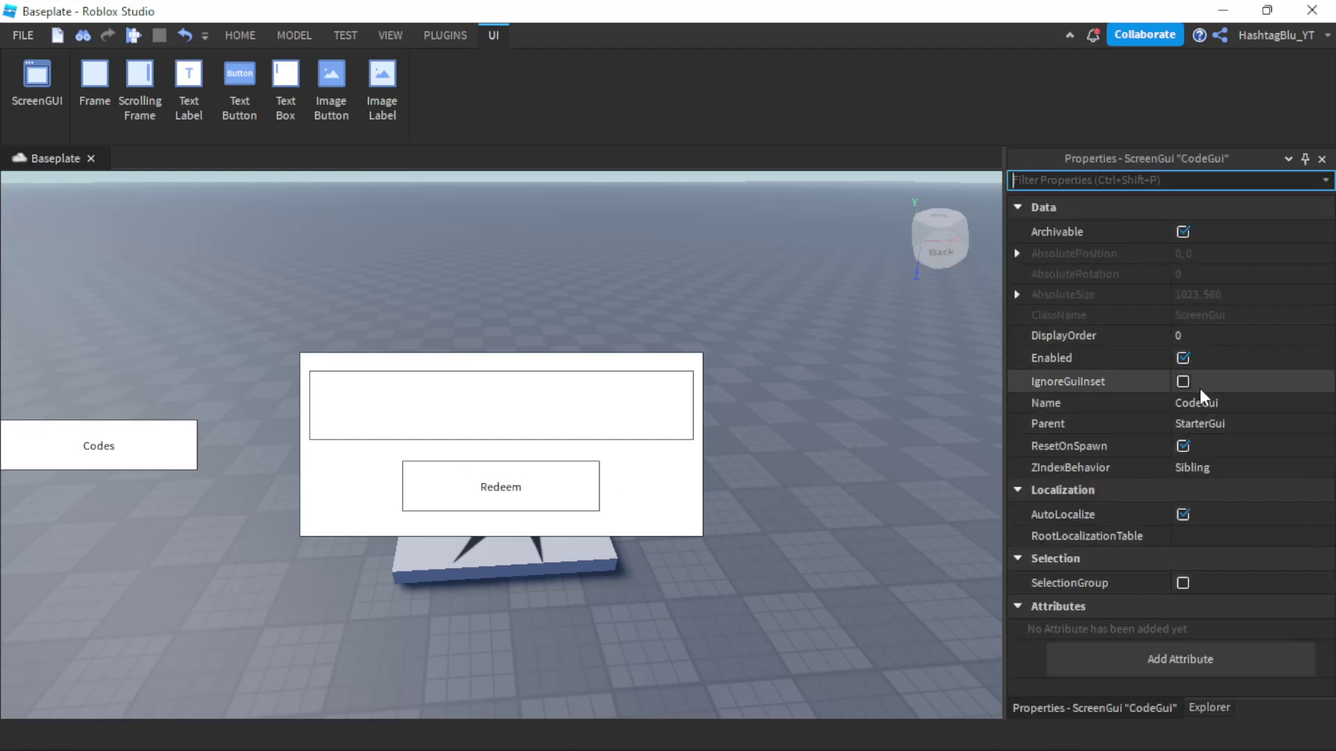
pyautogui.click(1184, 446)
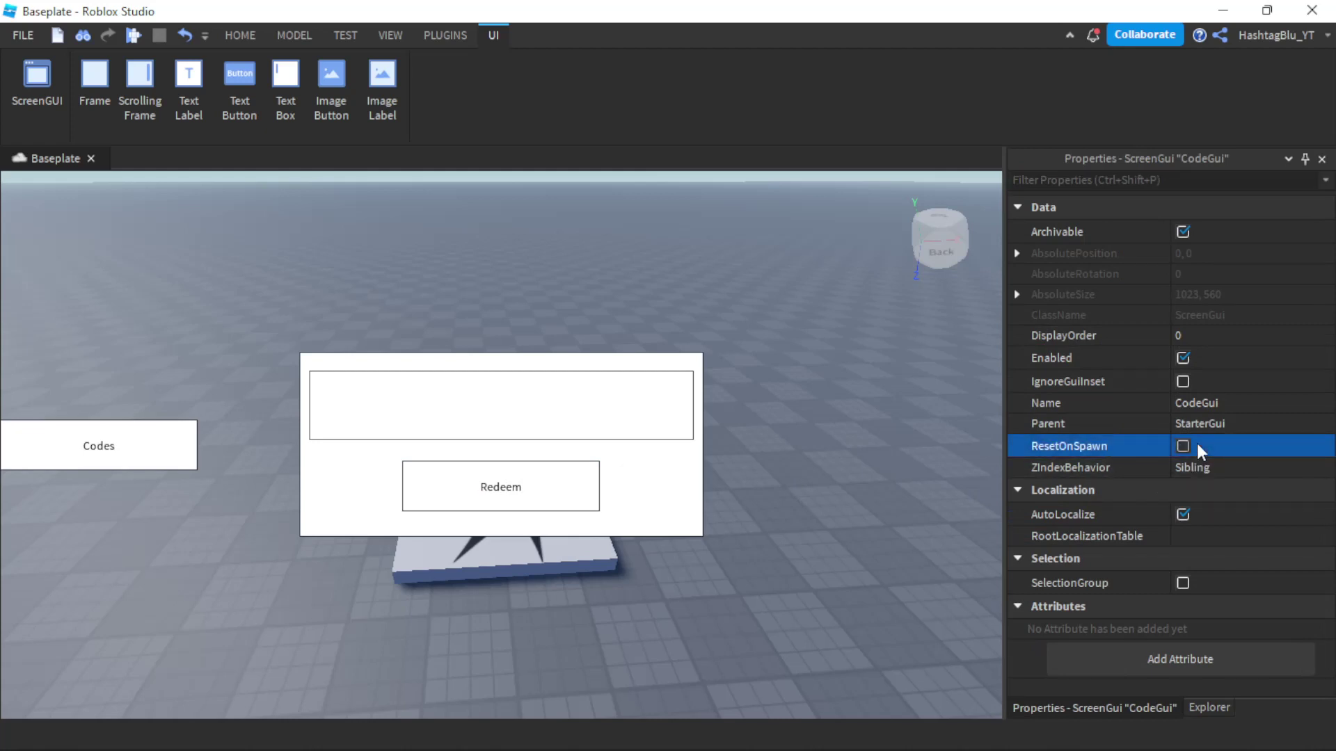
pyautogui.click(1192, 381)
pyautogui.click(1201, 708)
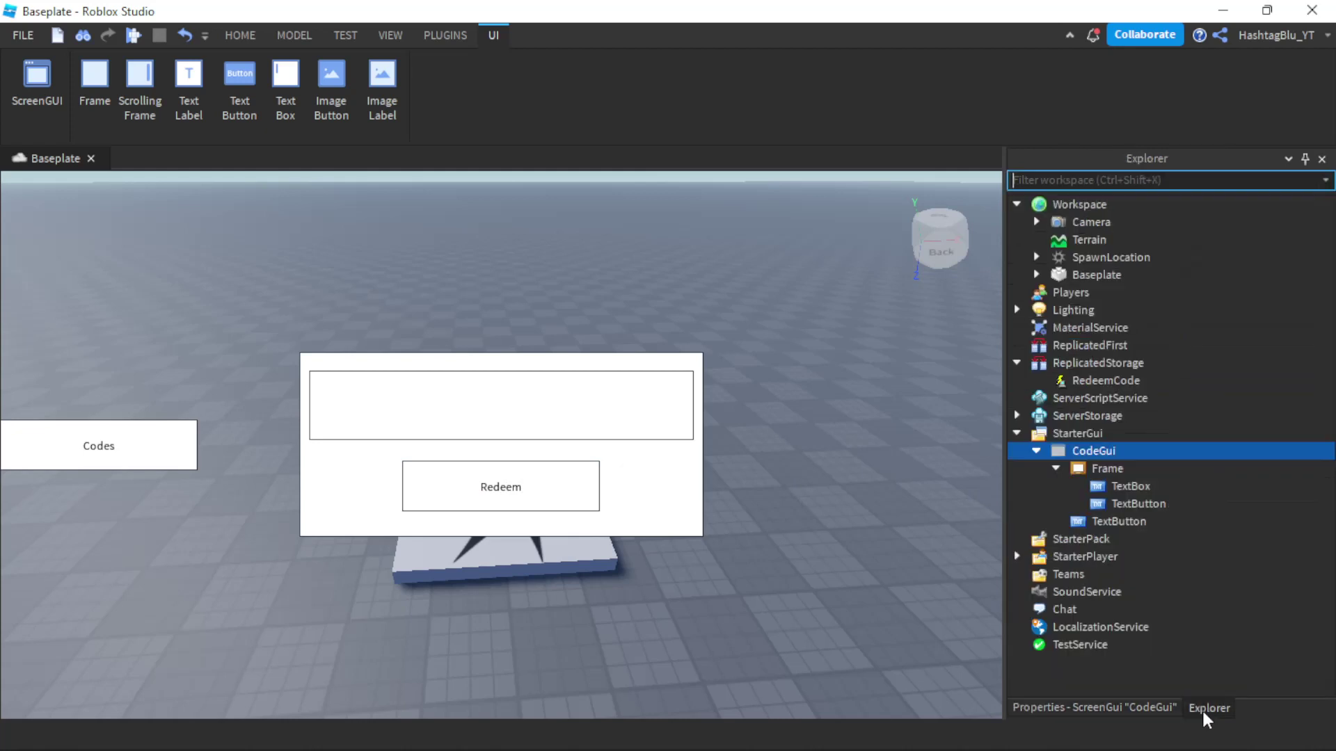
# Step: Add a UICorner to the Codes button to round its corners
pyautogui.click(1125, 483)
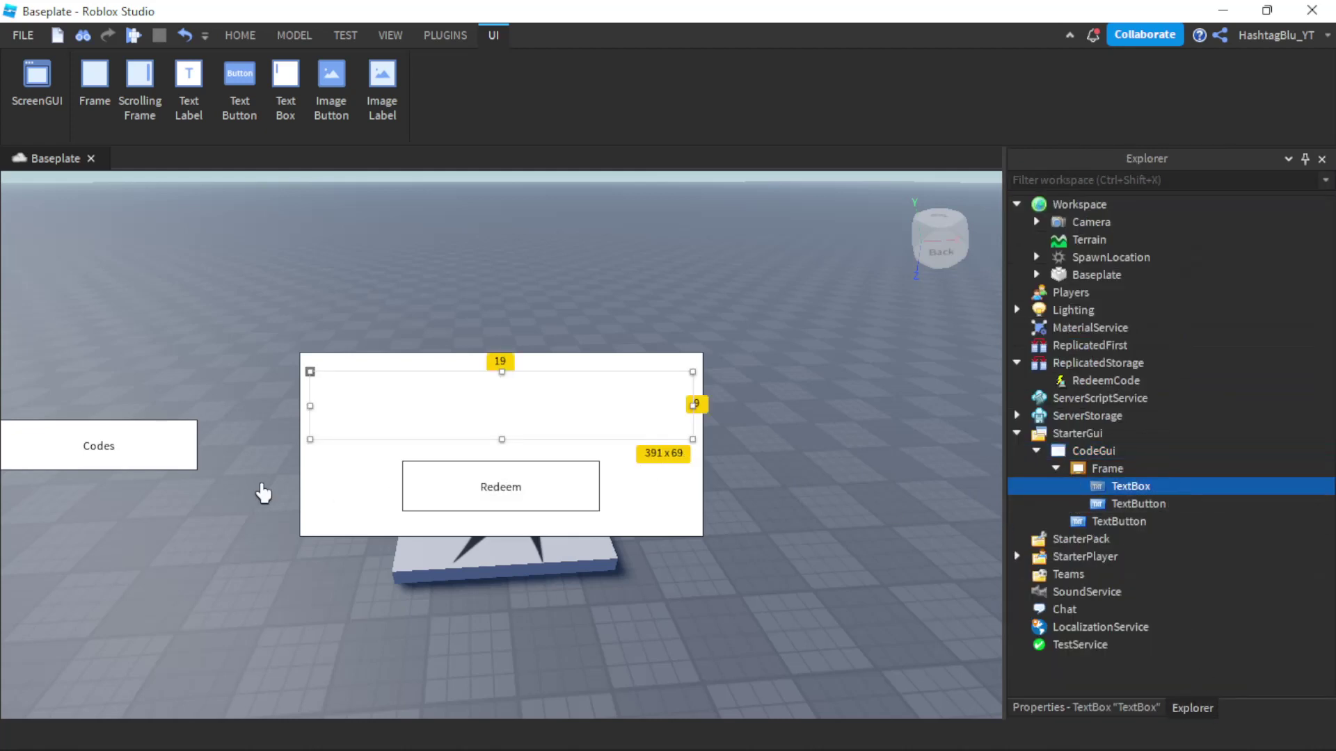
pyautogui.click(181, 460)
pyautogui.click(1160, 521)
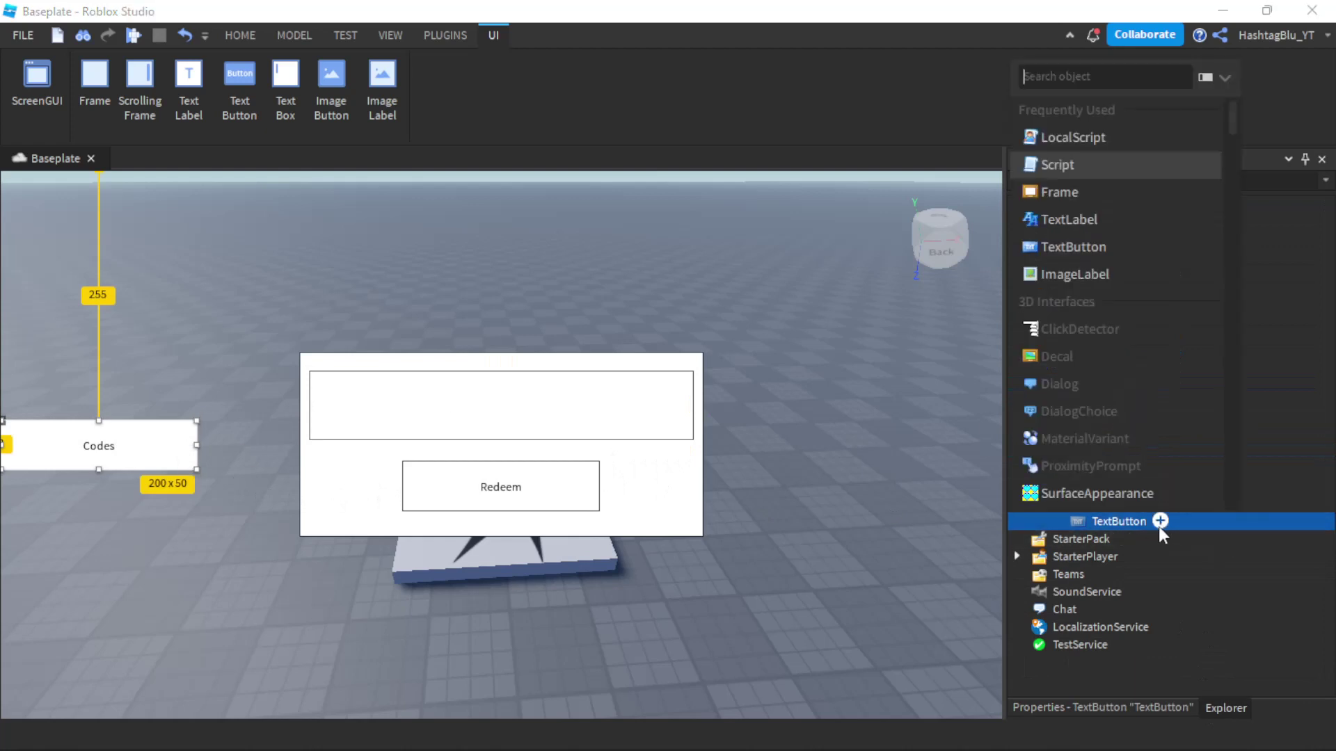
pyautogui.write('ui')
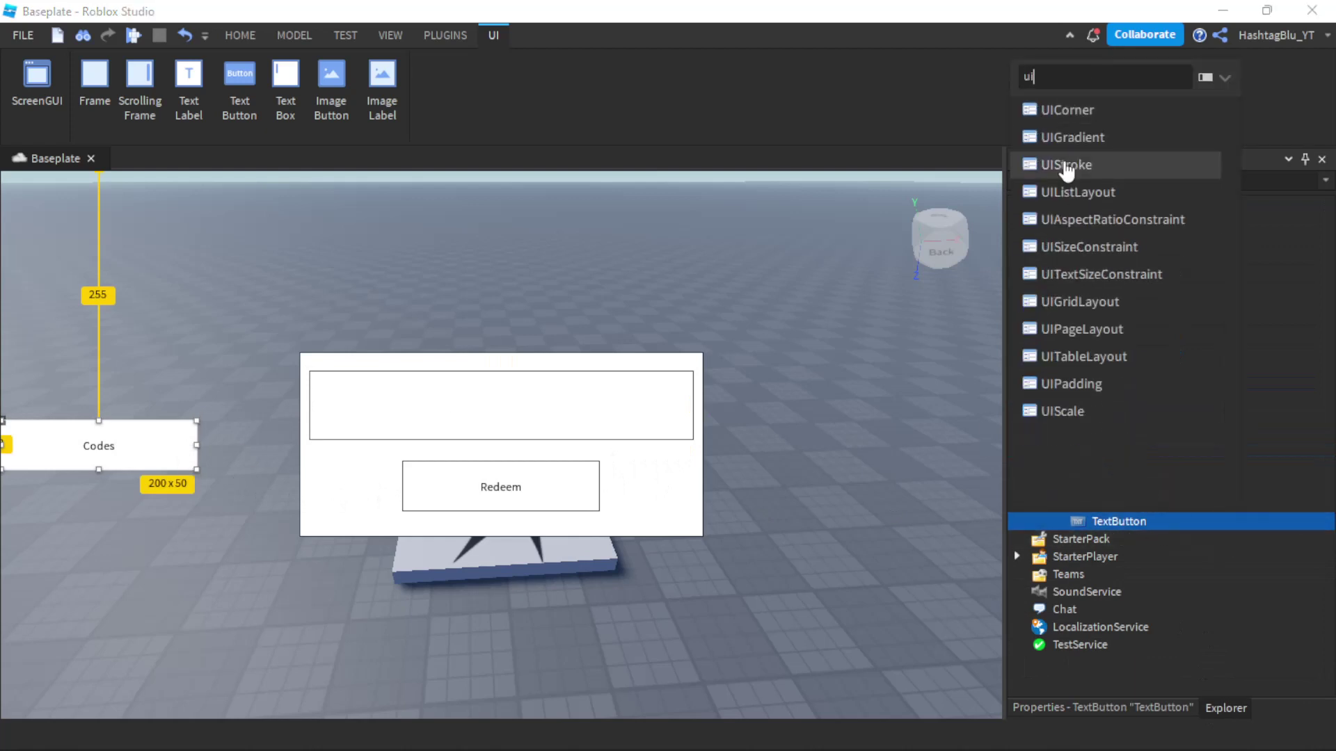
pyautogui.click(1067, 109)
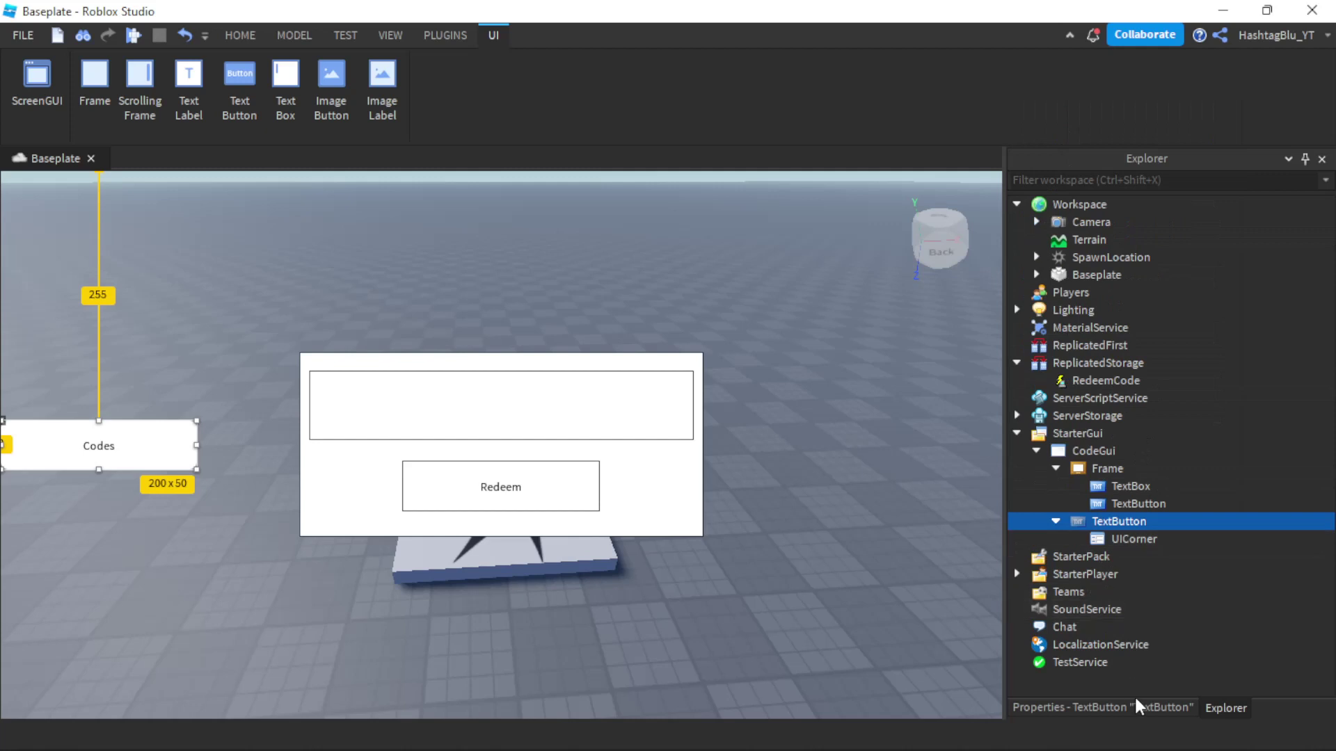
# Step: Enable TextScaled on the Codes button
pyautogui.click(1113, 707)
pyautogui.scroll(-5, 1169, 620)
pyautogui.click(1176, 588)
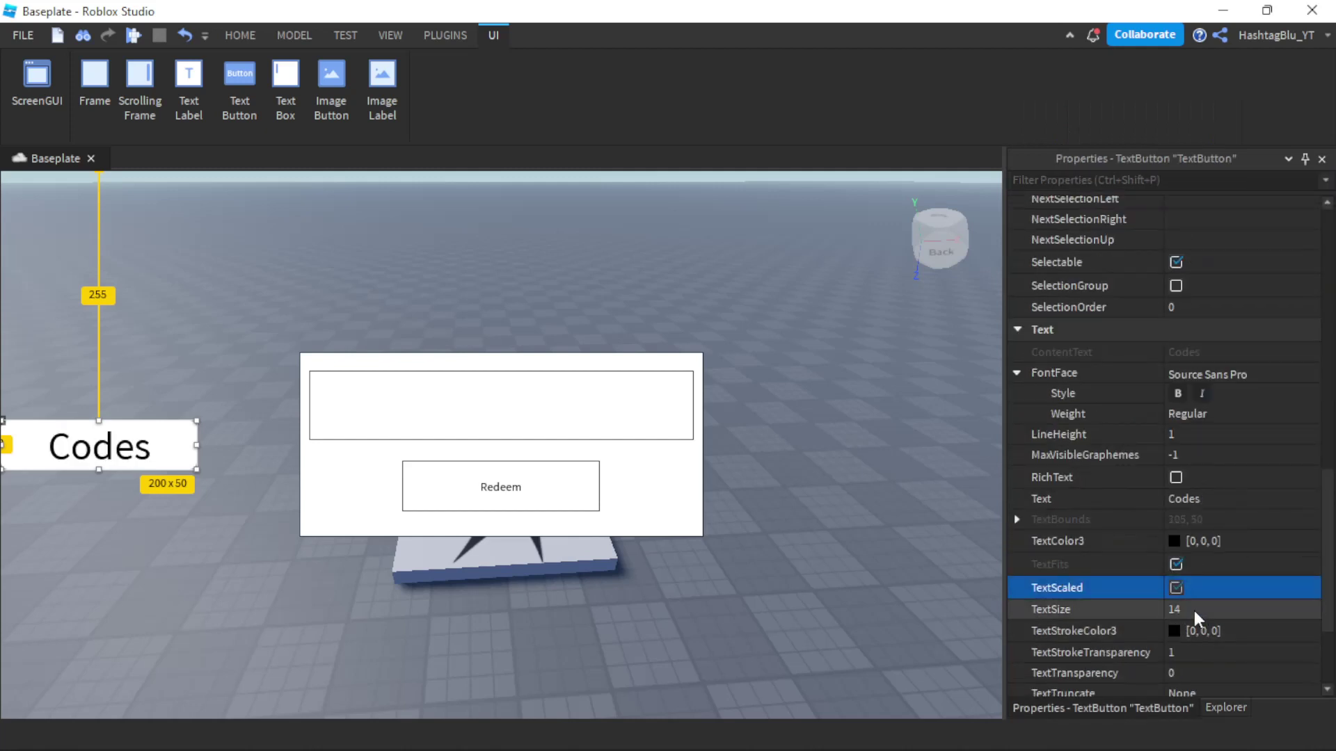
pyautogui.scroll(-3, 1182, 598)
# Step: Set the Codes button's background colour to bright green (85, 255, 0)
pyautogui.scroll(10, 1189, 560)
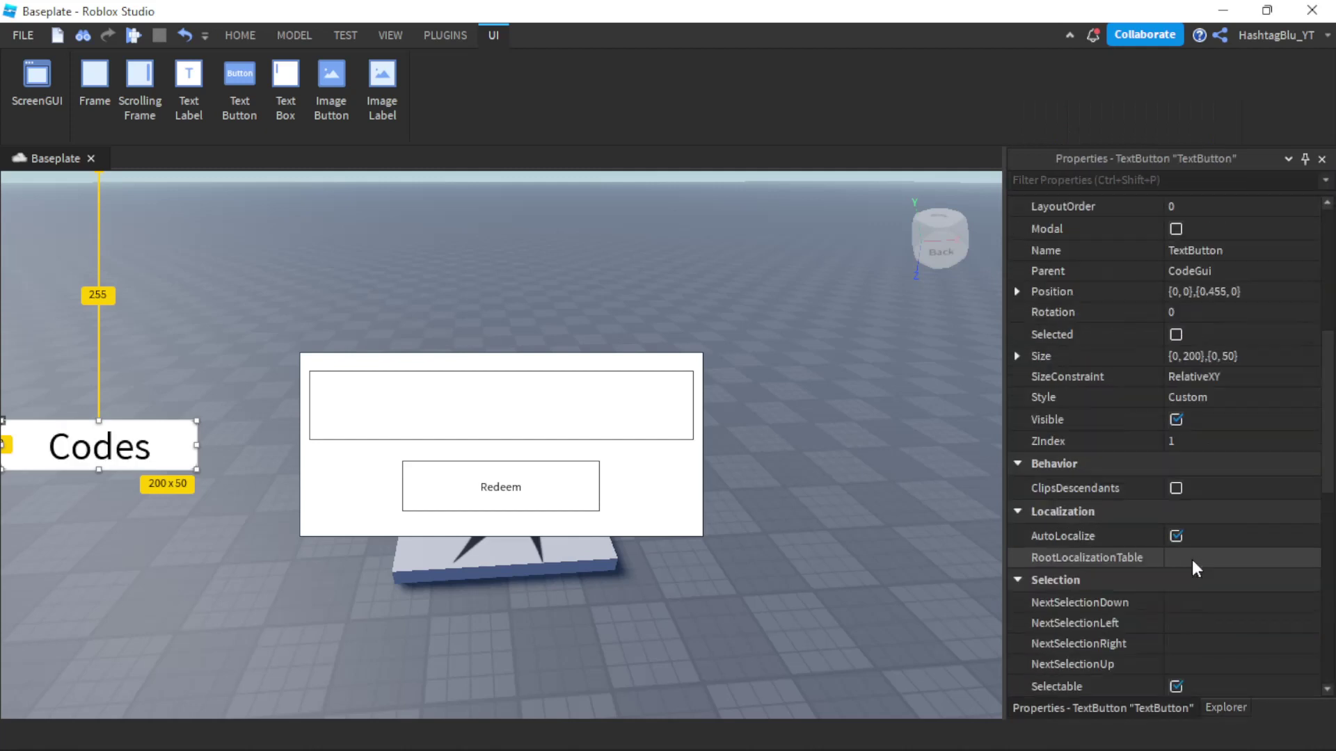
pyautogui.click(1173, 449)
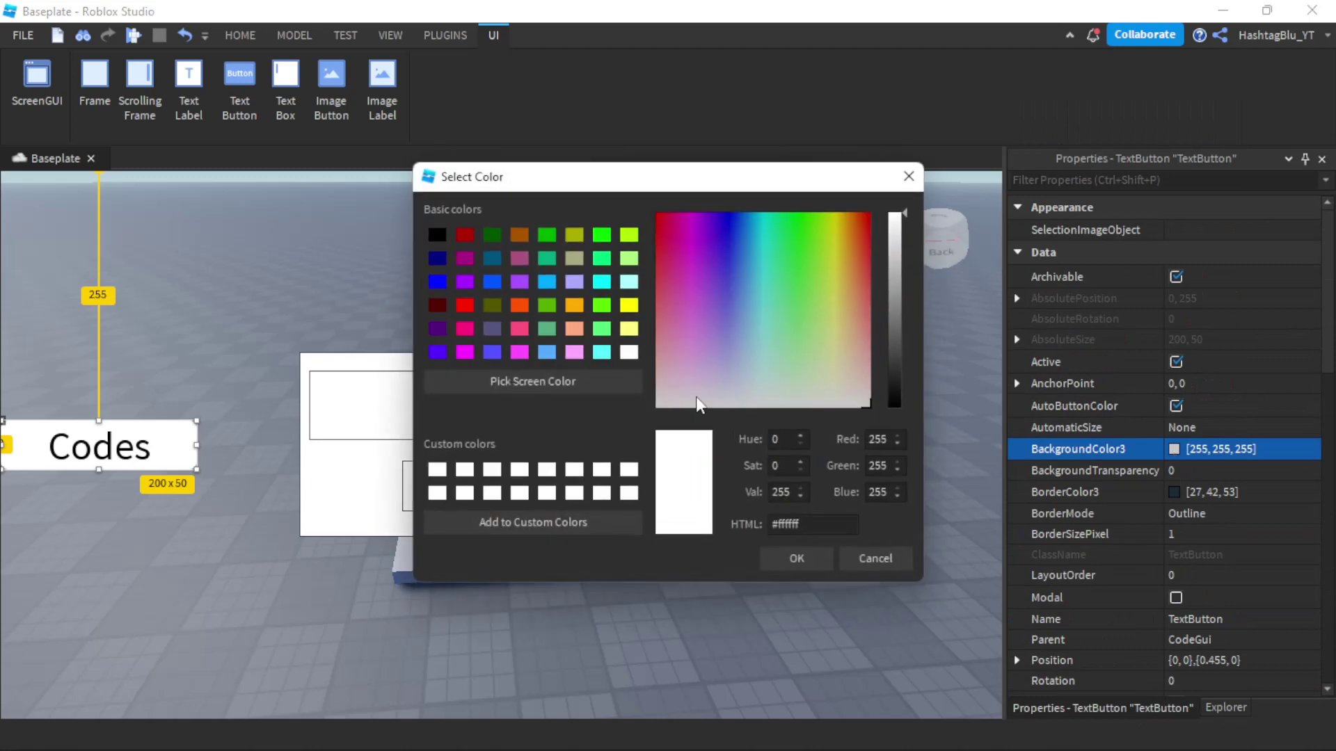
pyautogui.click(602, 307)
pyautogui.click(821, 559)
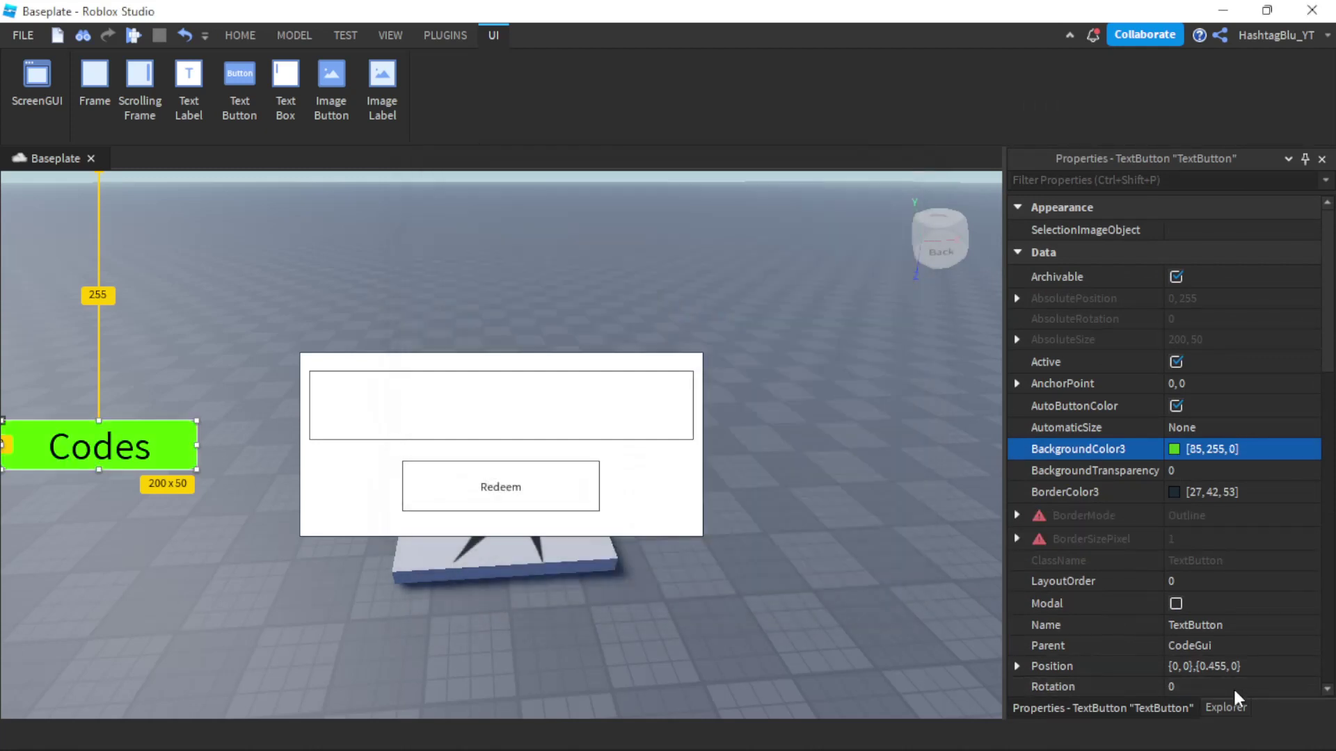
# Step: Set the Codes button's background colour to cyan (0, 255, 255)
pyautogui.click(1179, 450)
pyautogui.click(601, 281)
pyautogui.click(807, 561)
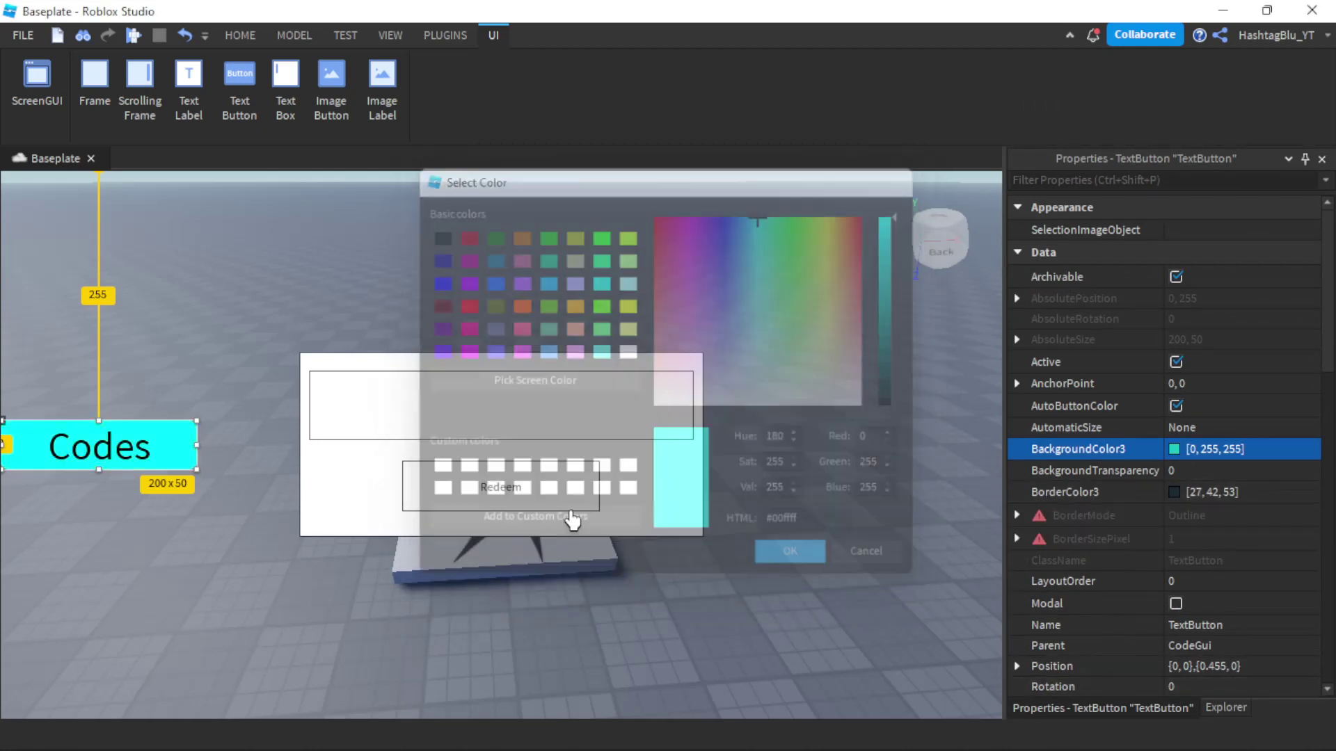
# Step: Set the Redeem button's background colour to bright green
pyautogui.click(445, 498)
pyautogui.click(1218, 708)
pyautogui.click(1126, 704)
pyautogui.click(1174, 450)
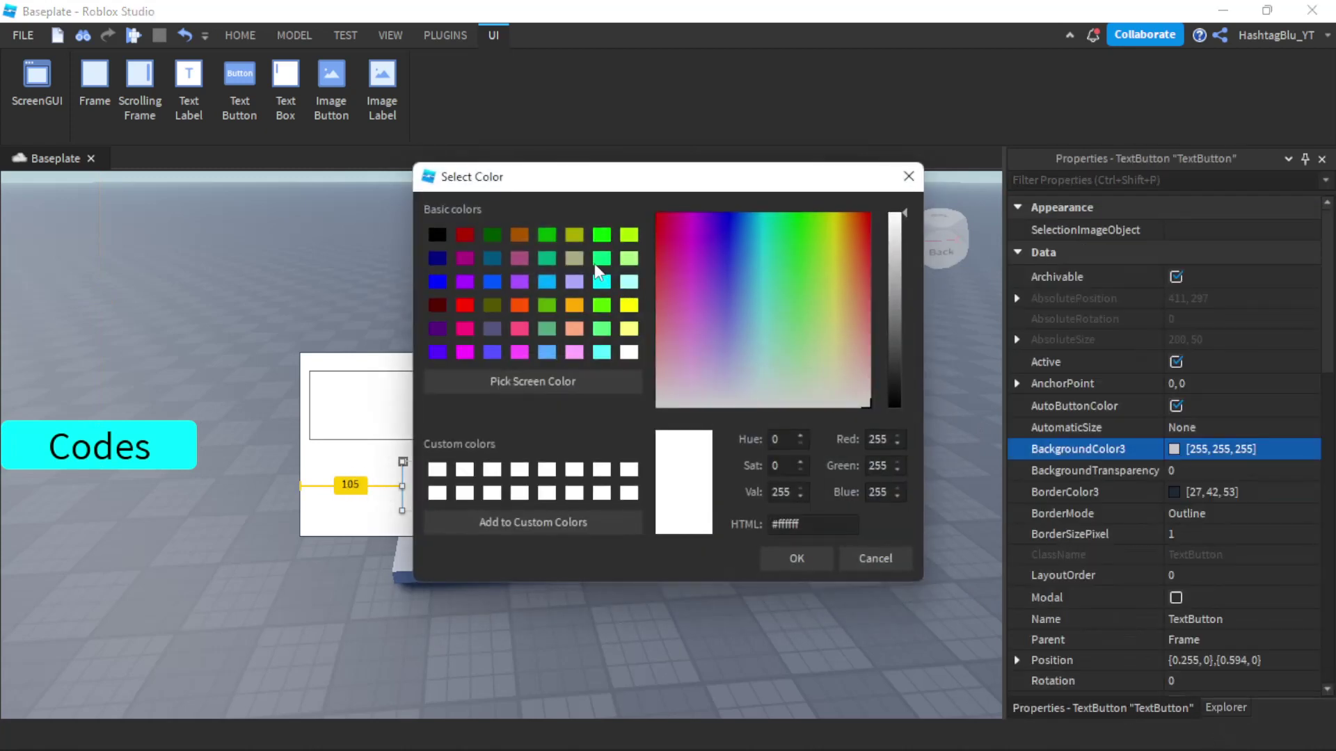
pyautogui.click(601, 235)
pyautogui.click(817, 557)
# Step: Enable TextScaled on the Redeem button
pyautogui.scroll(-10, 1287, 530)
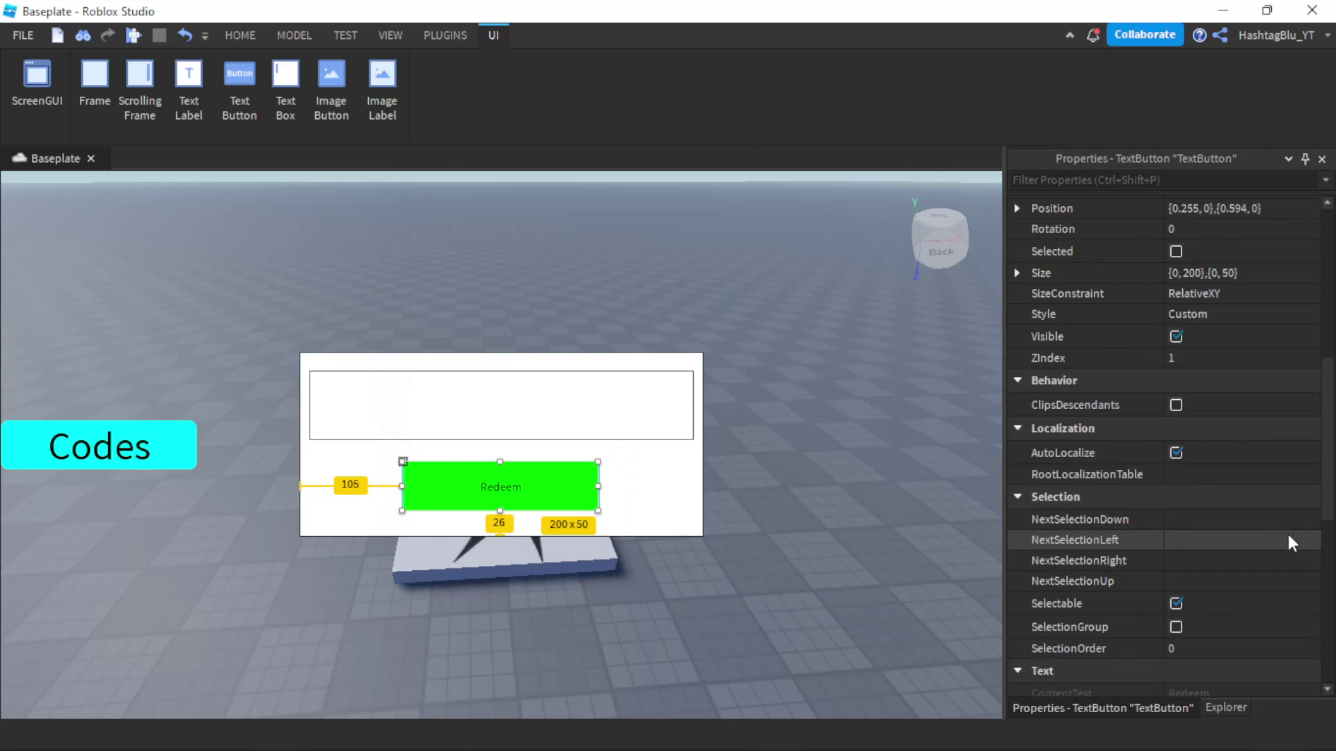
pyautogui.click(1200, 559)
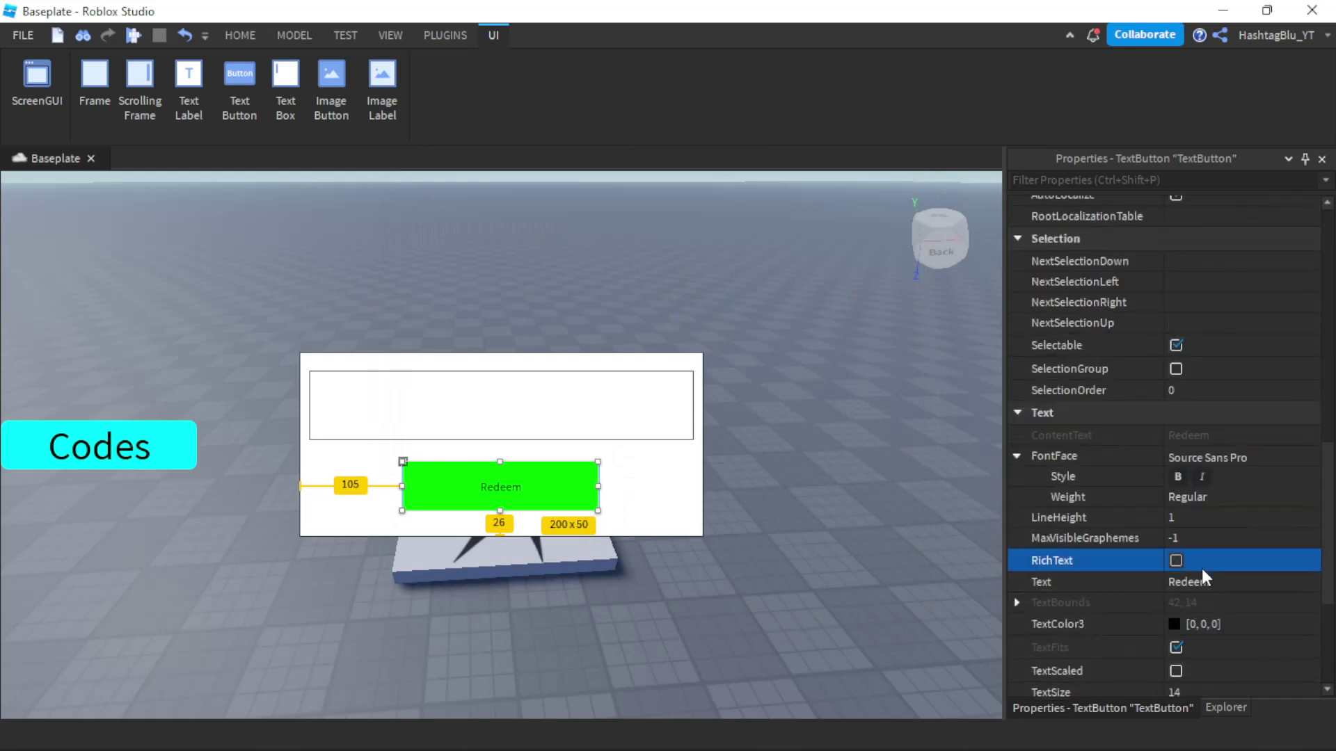
pyautogui.click(1196, 672)
pyautogui.click(1176, 671)
# Step: Select the code entry text box inside the frame
pyautogui.click(668, 468)
pyautogui.click(623, 408)
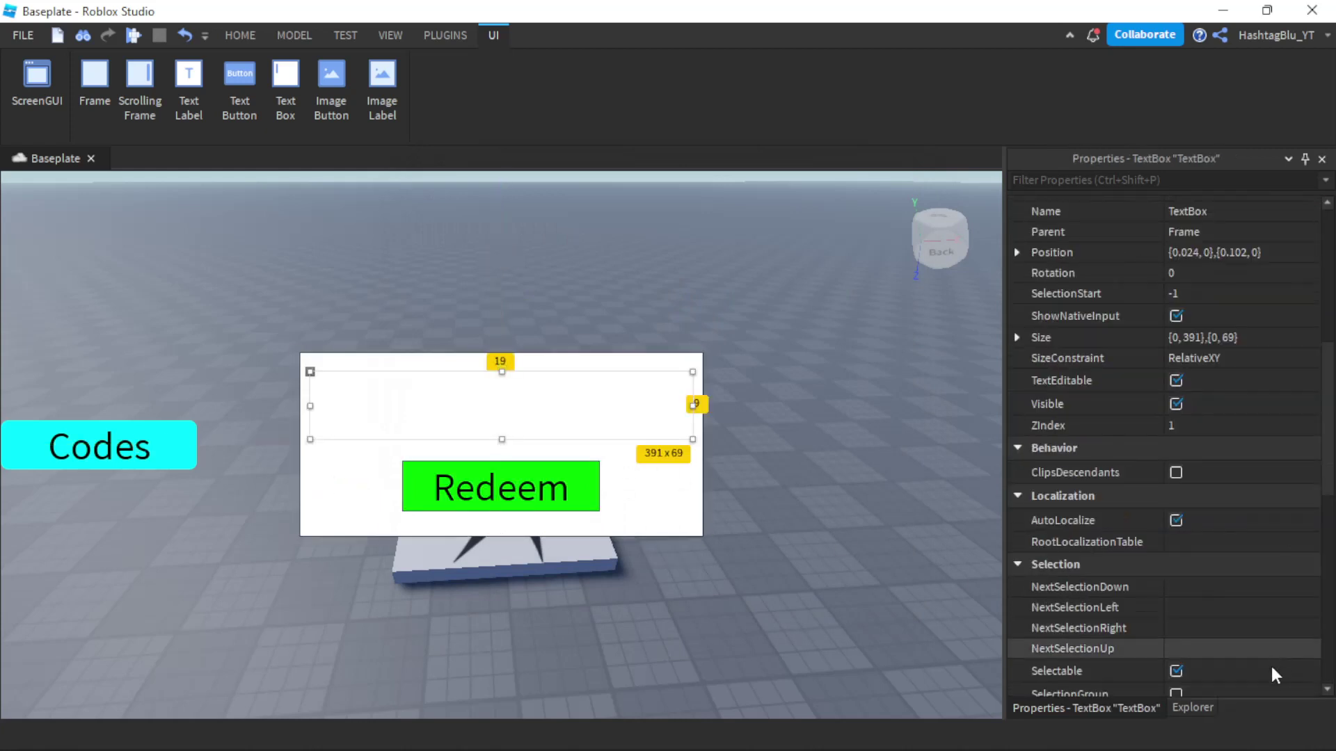
pyautogui.scroll(-5, 1247, 551)
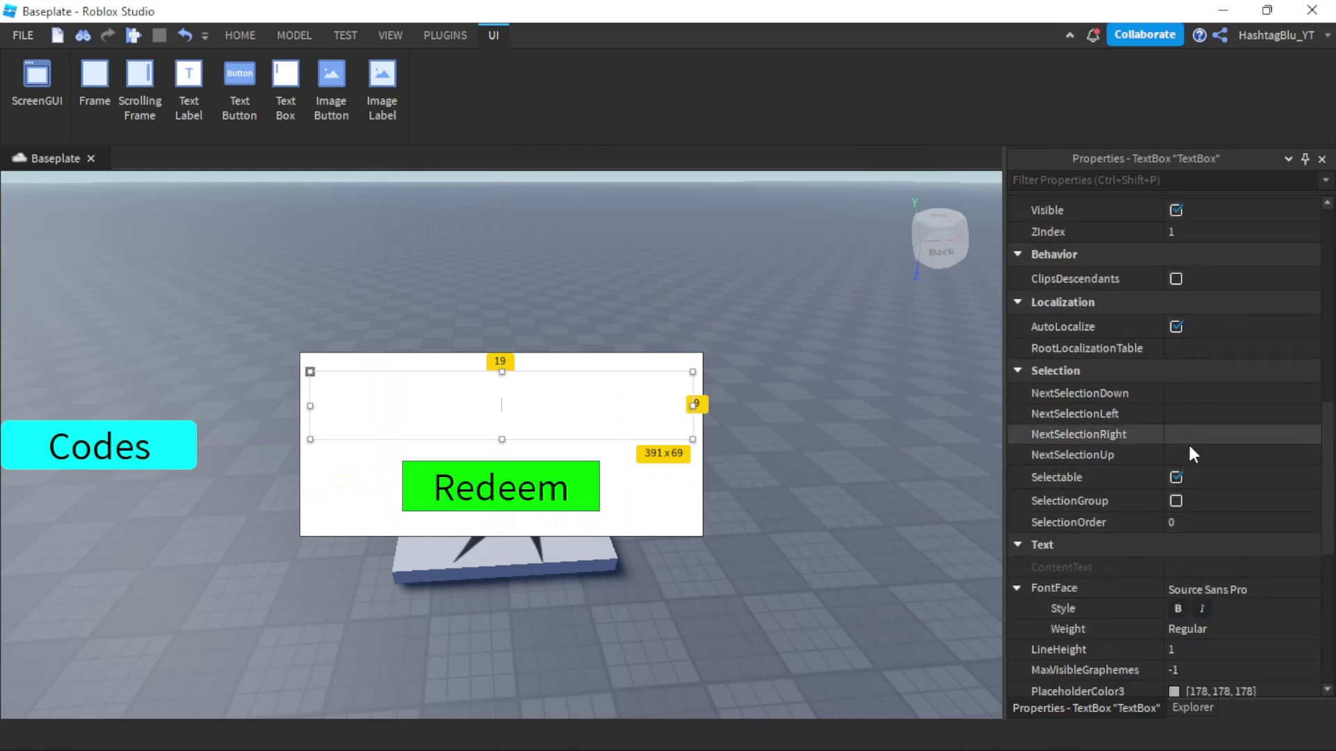
pyautogui.click(1171, 565)
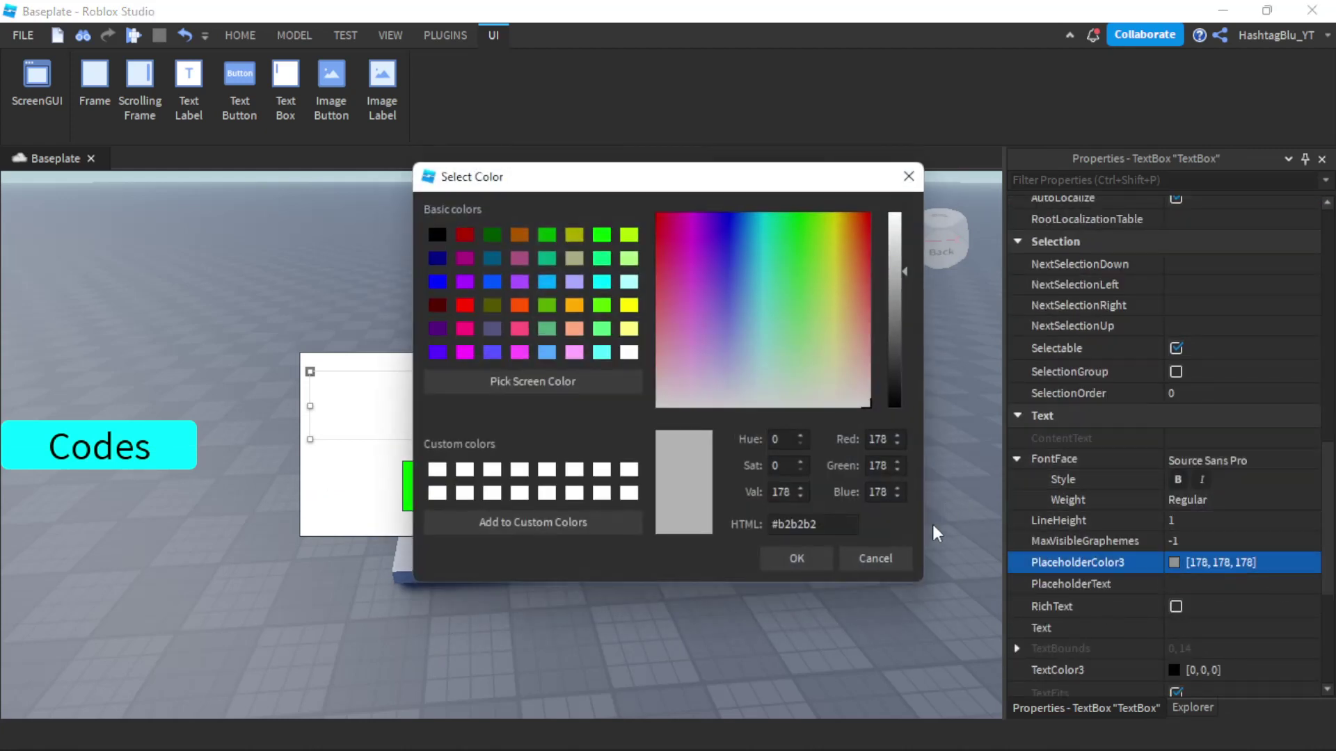
pyautogui.click(831, 559)
pyautogui.scroll(-2, 1269, 557)
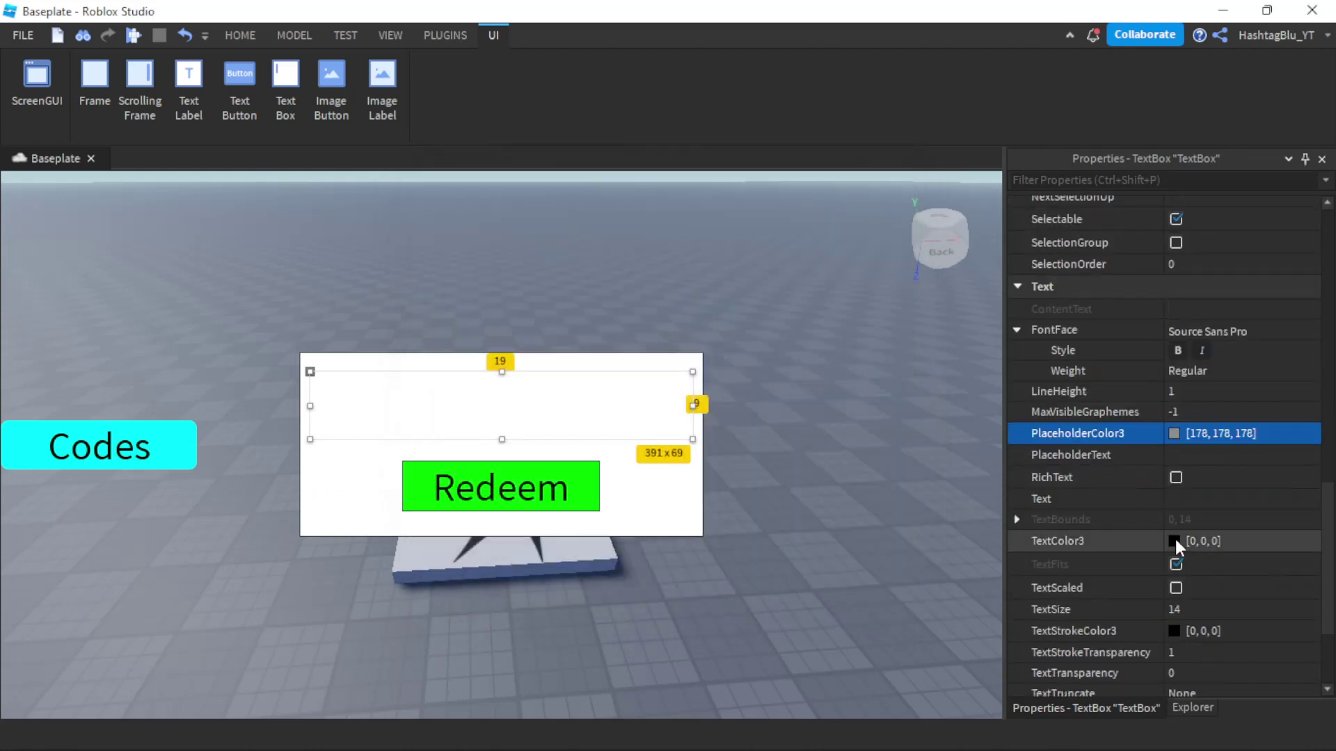
# Step: Set the code entry text box's background colour to sky blue
pyautogui.scroll(10, 1188, 527)
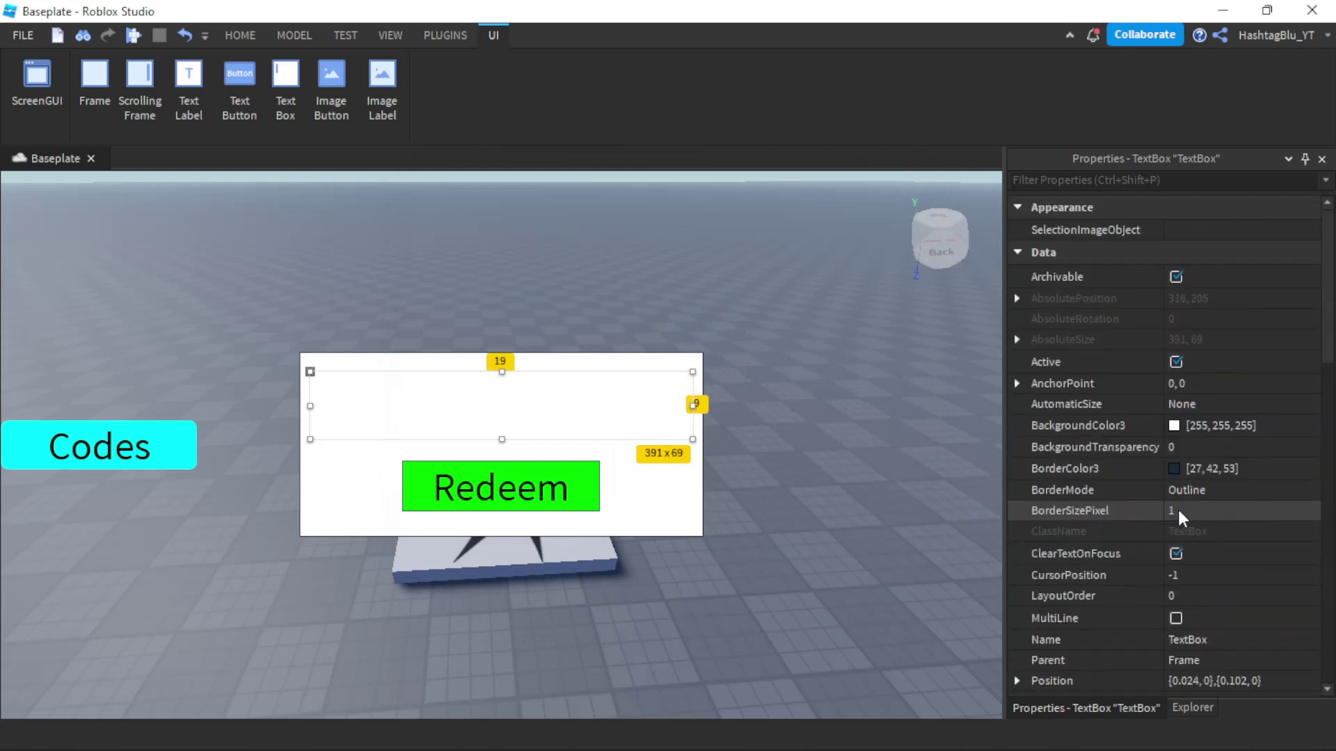
pyautogui.click(1173, 427)
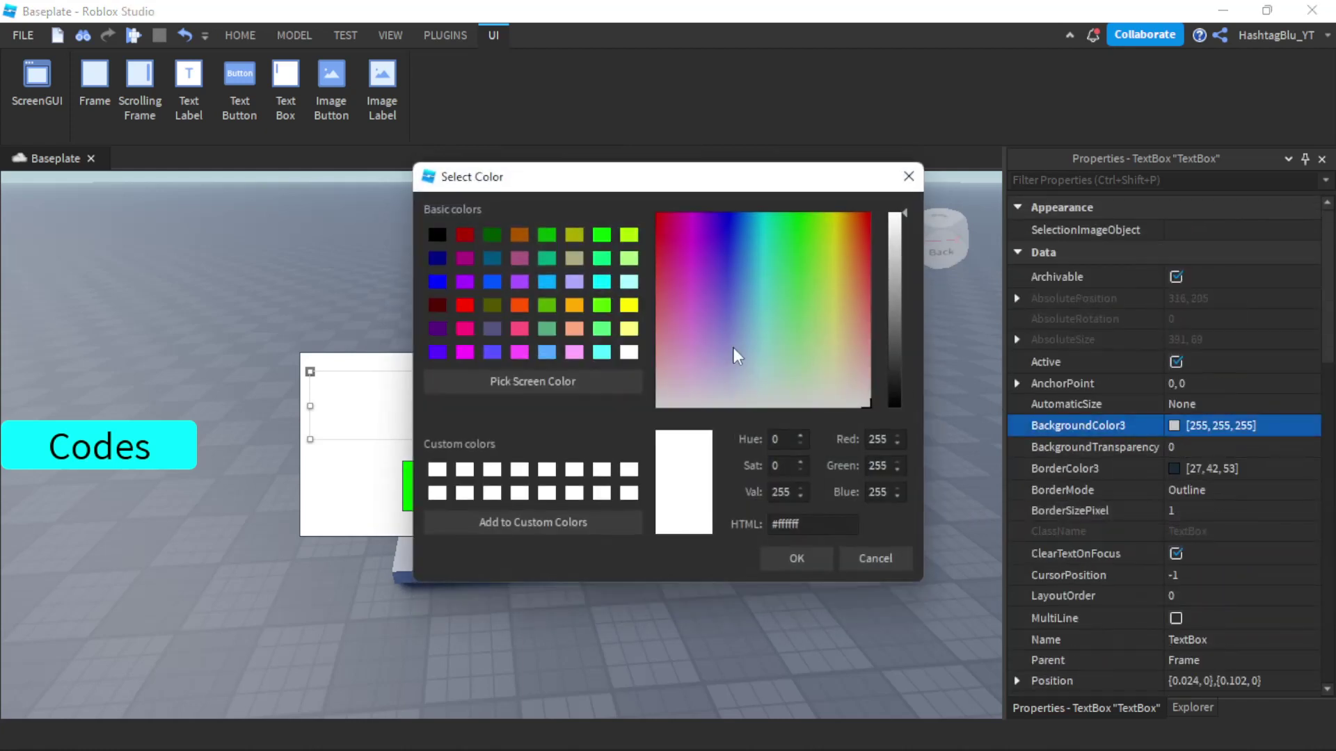
pyautogui.click(629, 308)
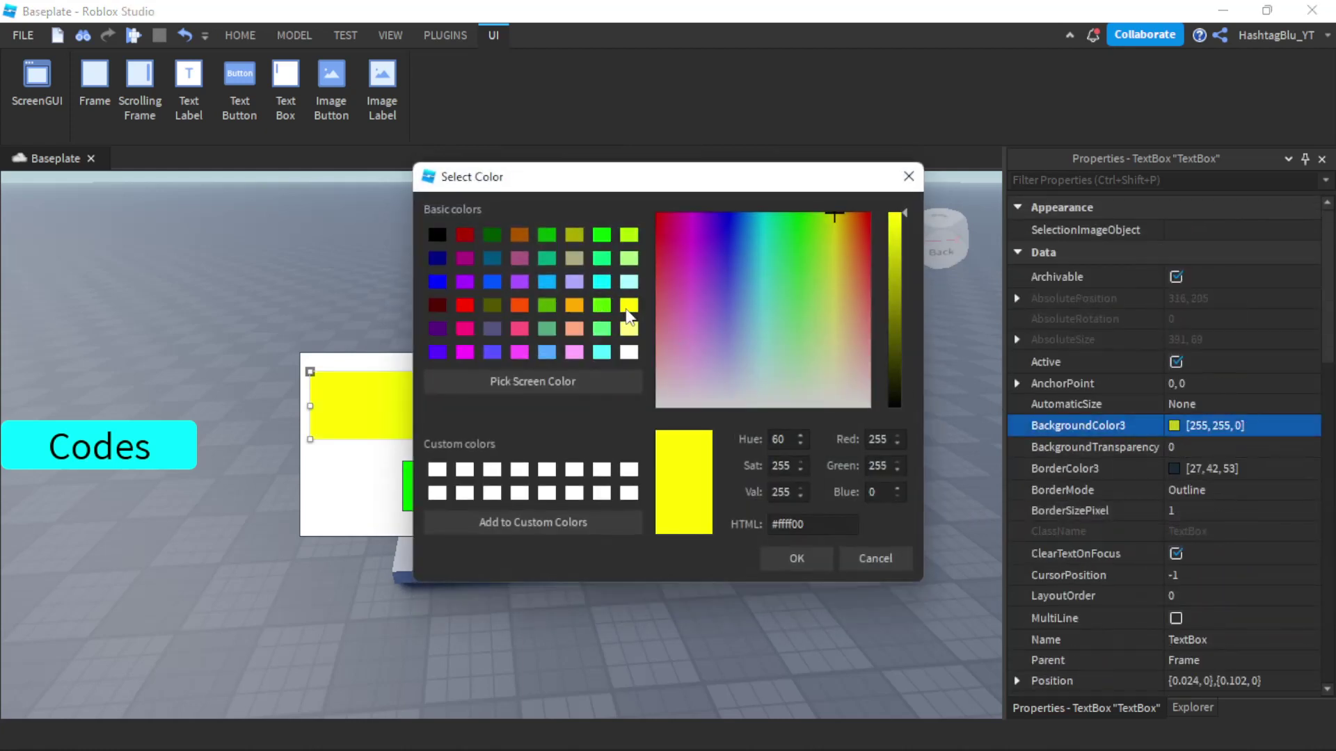
pyautogui.click(548, 283)
pyautogui.click(789, 557)
# Step: Enable TextScaled on the code entry text box
pyautogui.scroll(-10, 1116, 479)
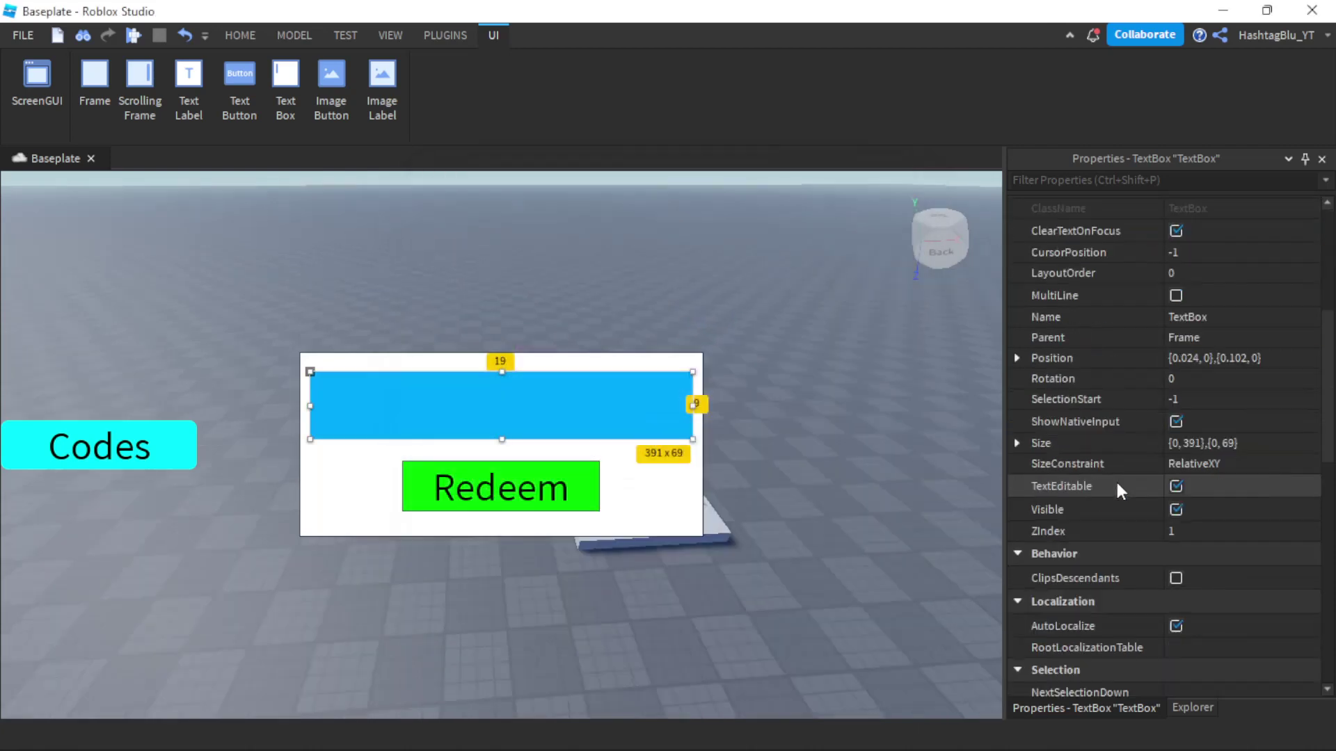
pyautogui.scroll(-6, 1223, 614)
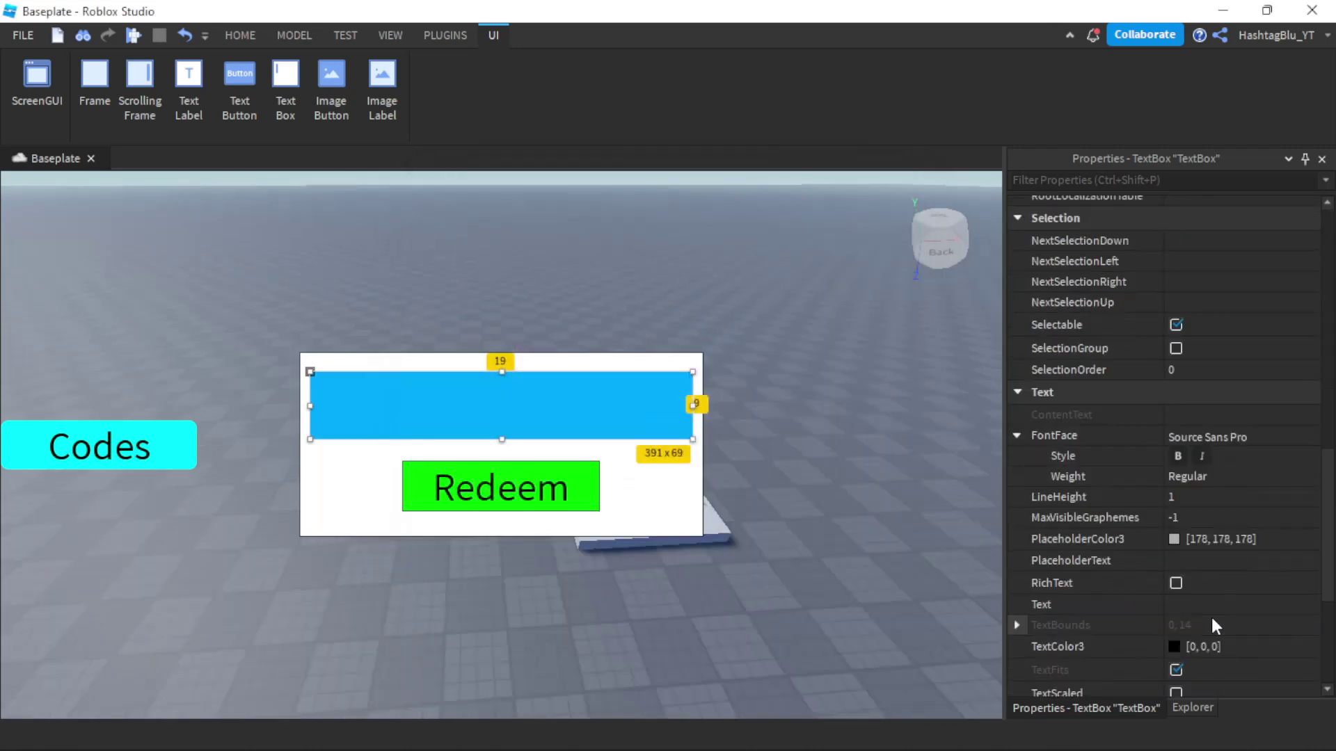
pyautogui.click(1198, 435)
# Step: Set the text box's PlaceholderText to "Redeem Code"
pyautogui.scroll(3, 1196, 432)
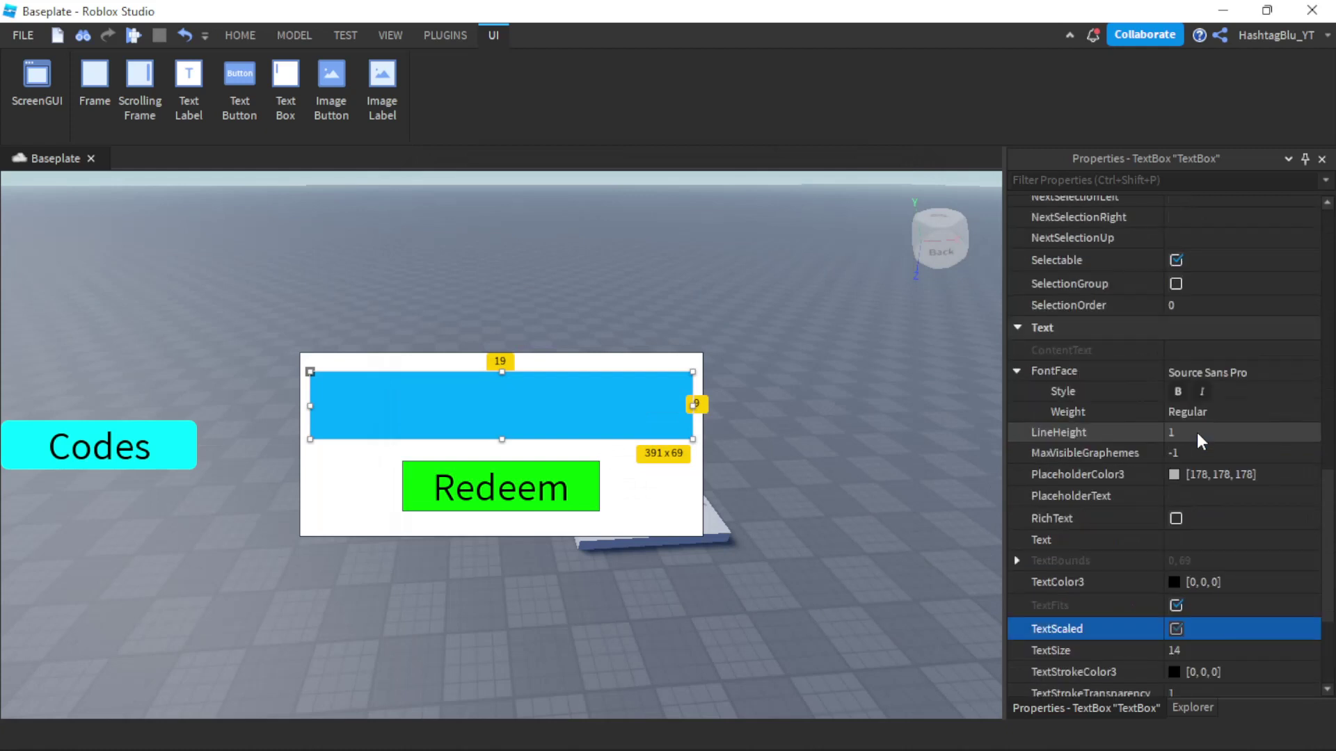
pyautogui.click(1184, 496)
pyautogui.write('R')
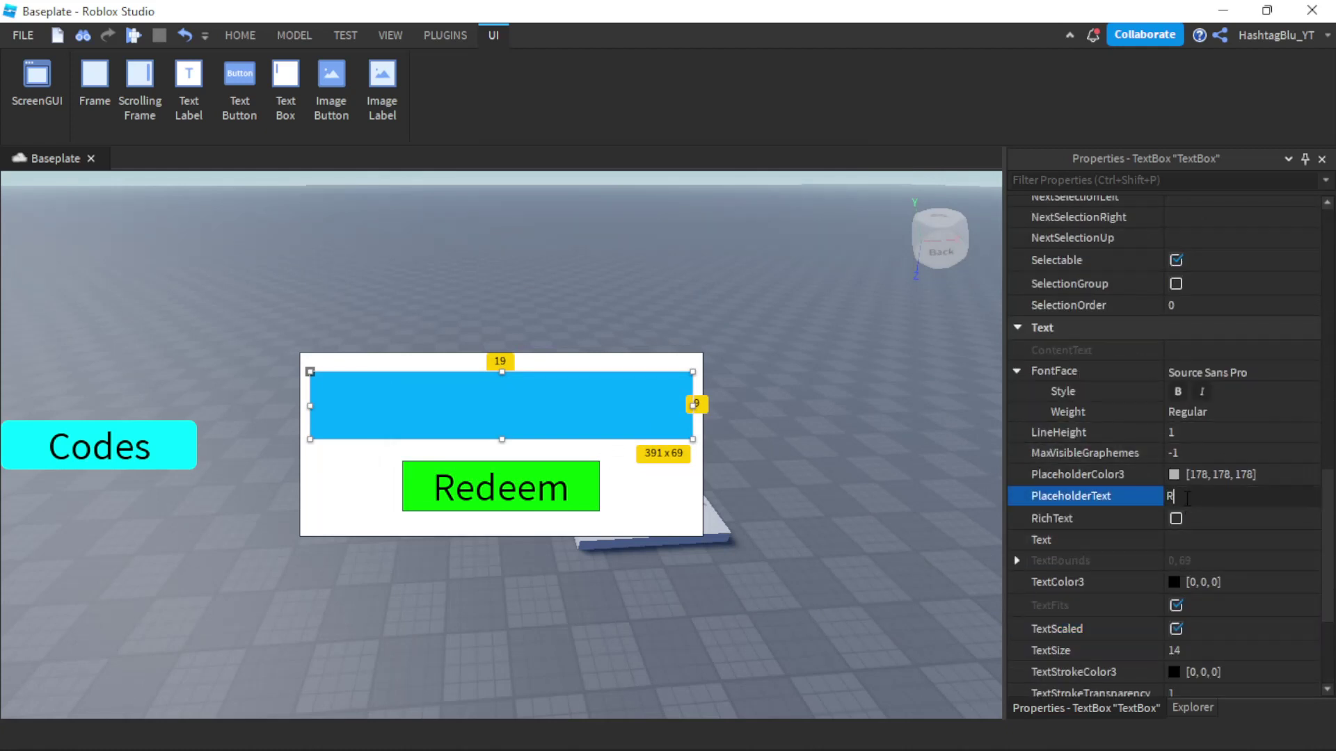
pyautogui.write('deeem Code')
pyautogui.press('Return')
# Step: Add a UICorner to both the code entry text box and the Redeem button
pyautogui.click(1183, 706)
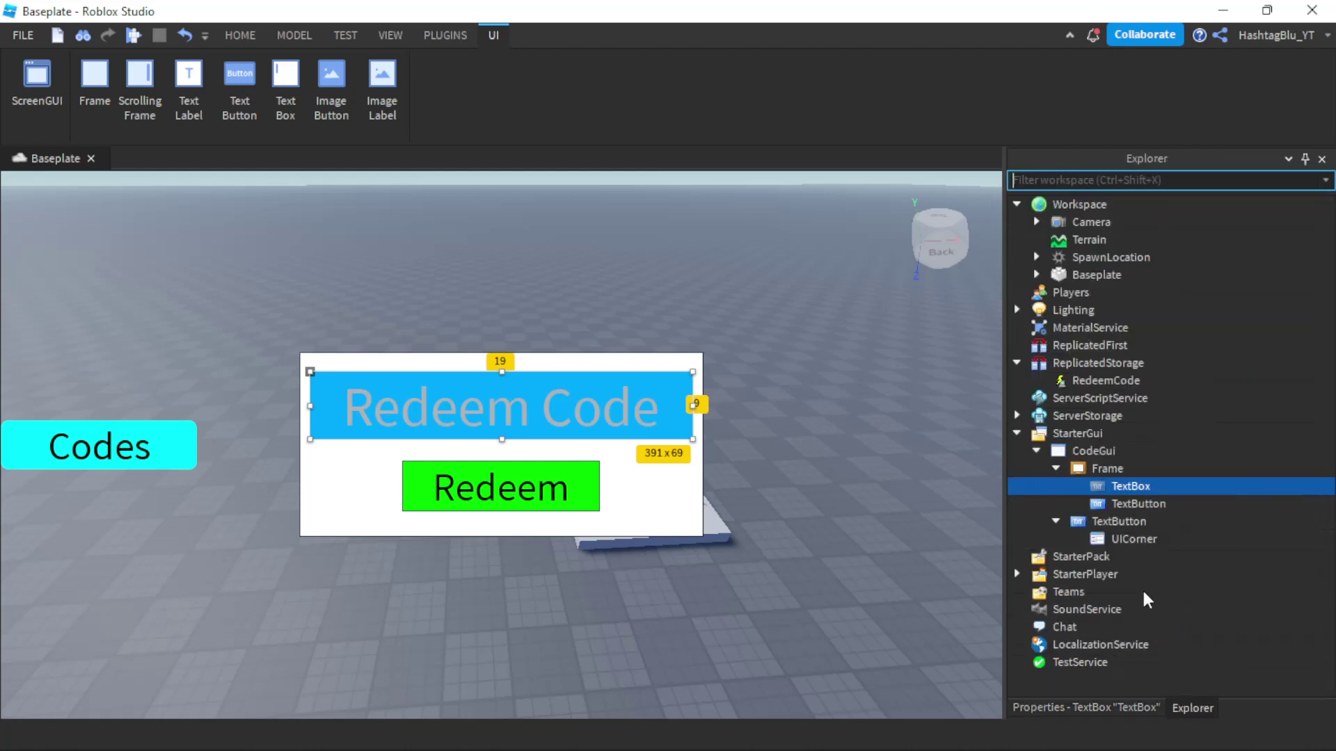
pyautogui.click(1177, 469)
pyautogui.write('ui')
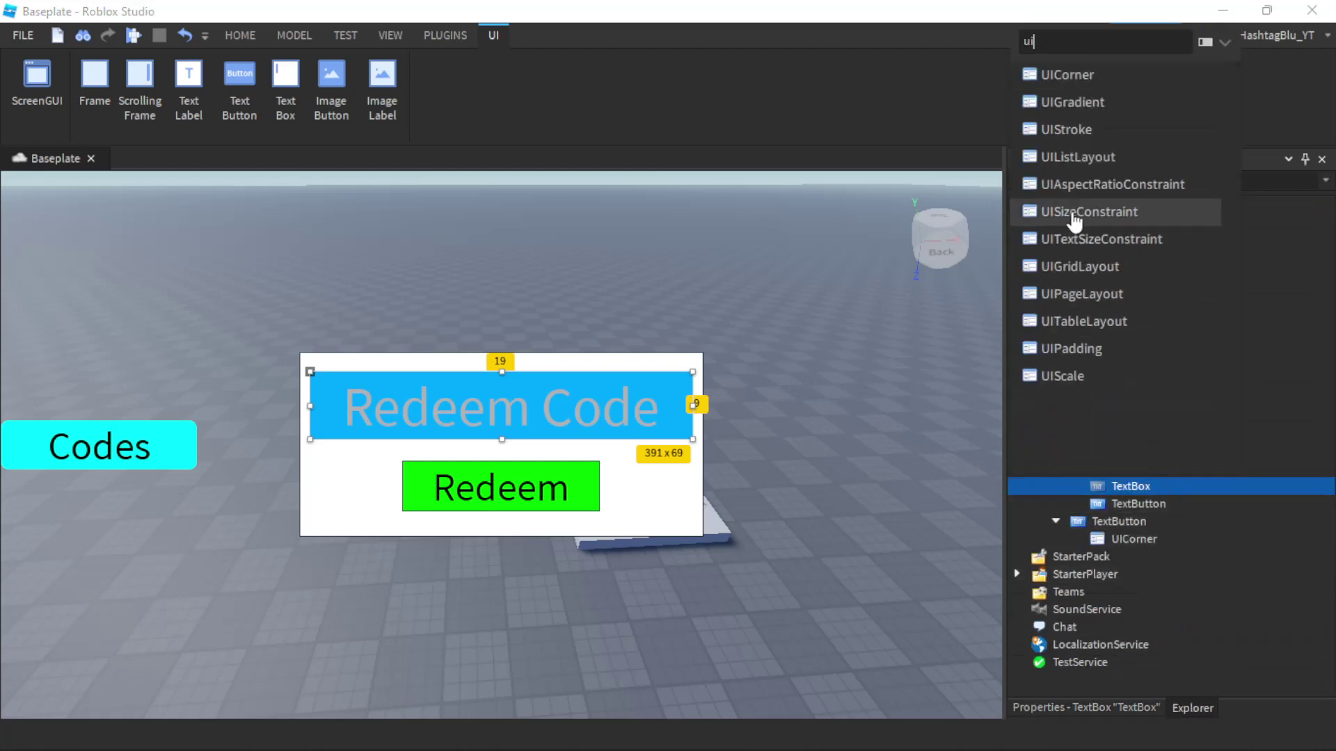
pyautogui.click(1067, 75)
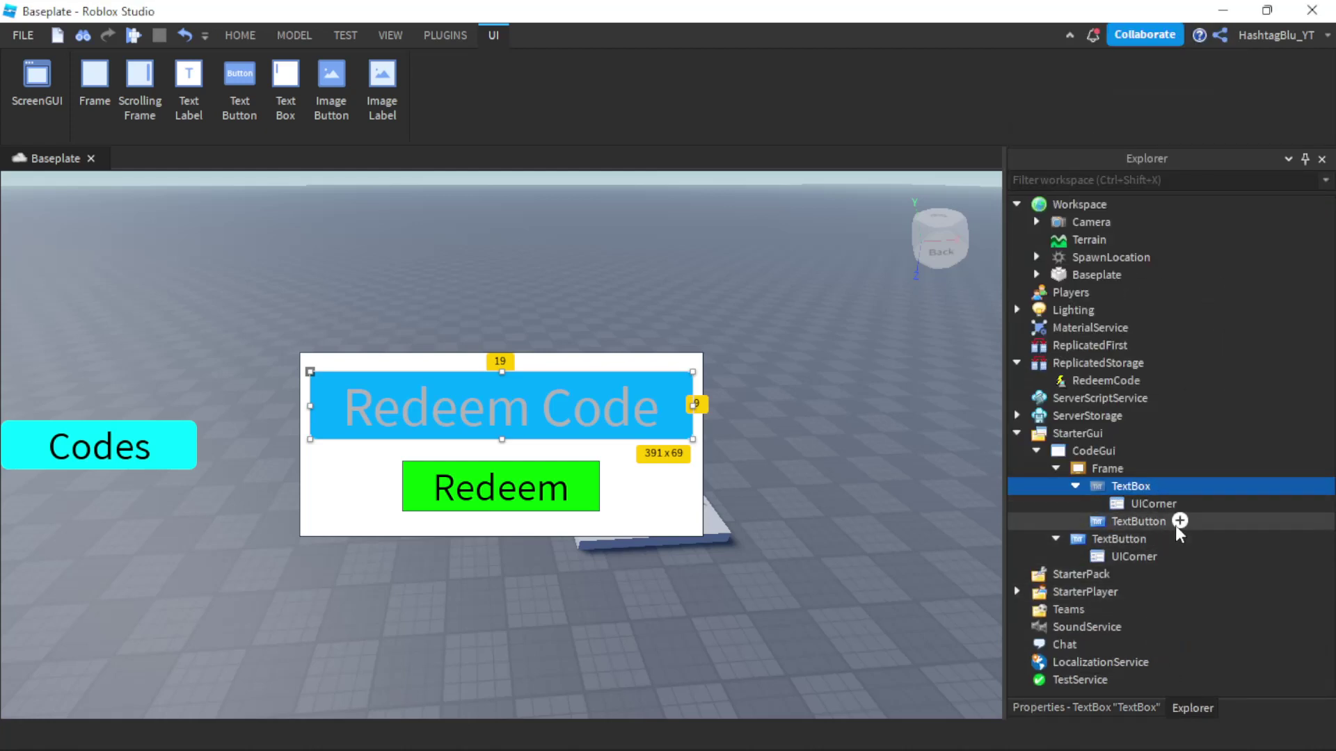
pyautogui.click(1180, 521)
pyautogui.click(1060, 115)
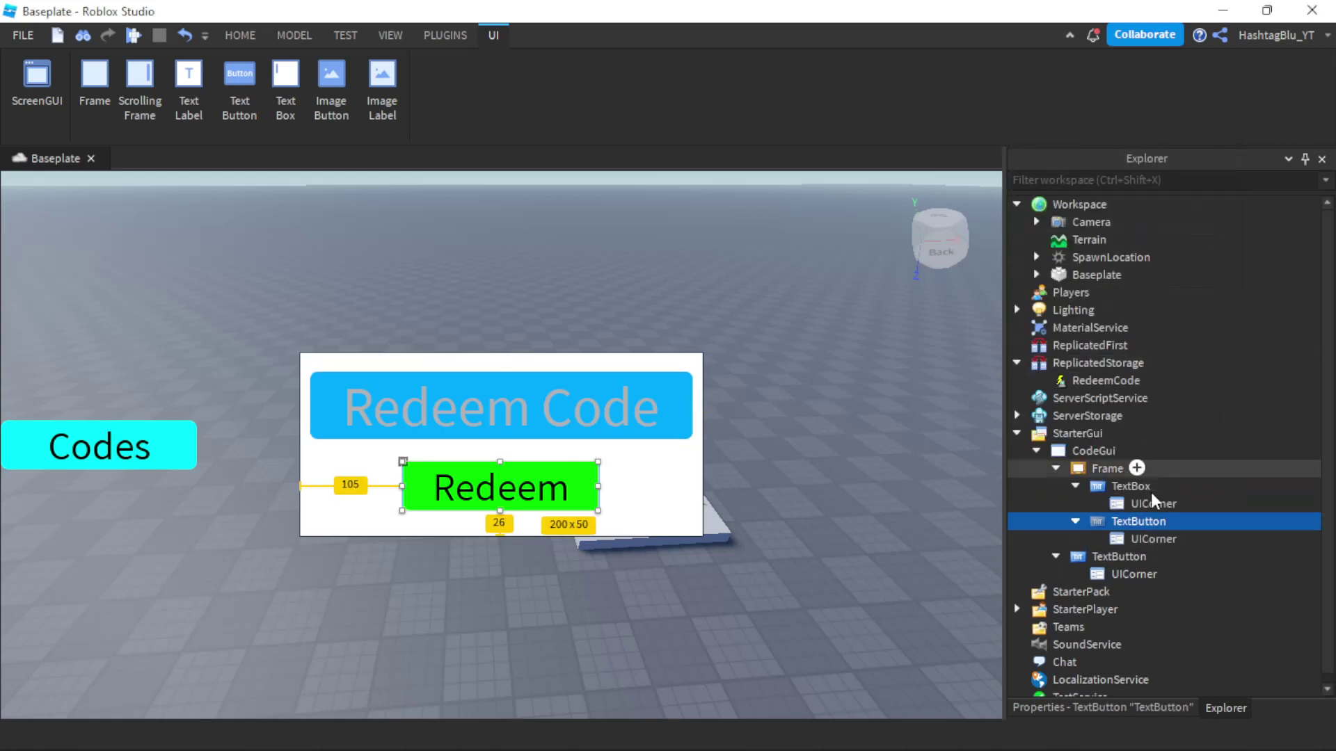
# Step: Add a UICorner to the frame that holds the text box and Redeem button
pyautogui.click(1137, 468)
pyautogui.write('ui')
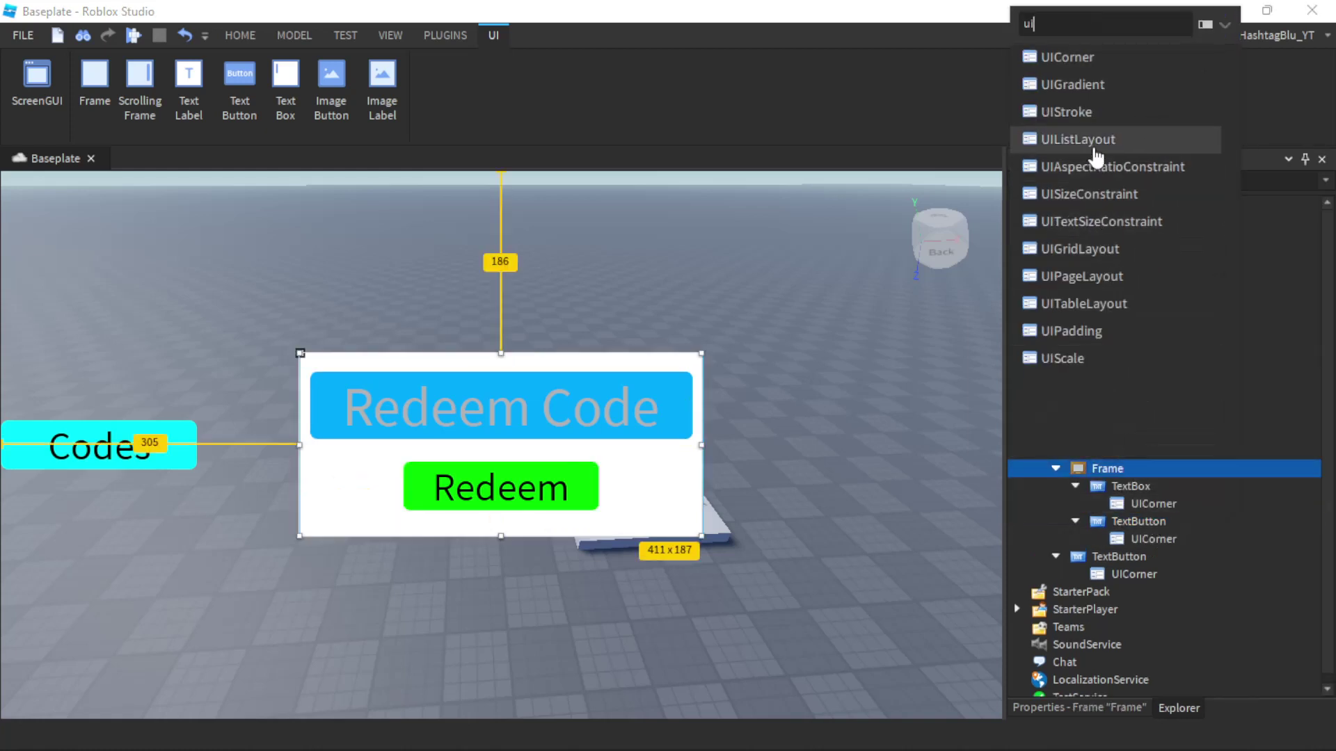
pyautogui.click(1112, 55)
# Step: Insert a LocalScript into the Codes button, the TextButton directly under CodeGui
pyautogui.click(1104, 381)
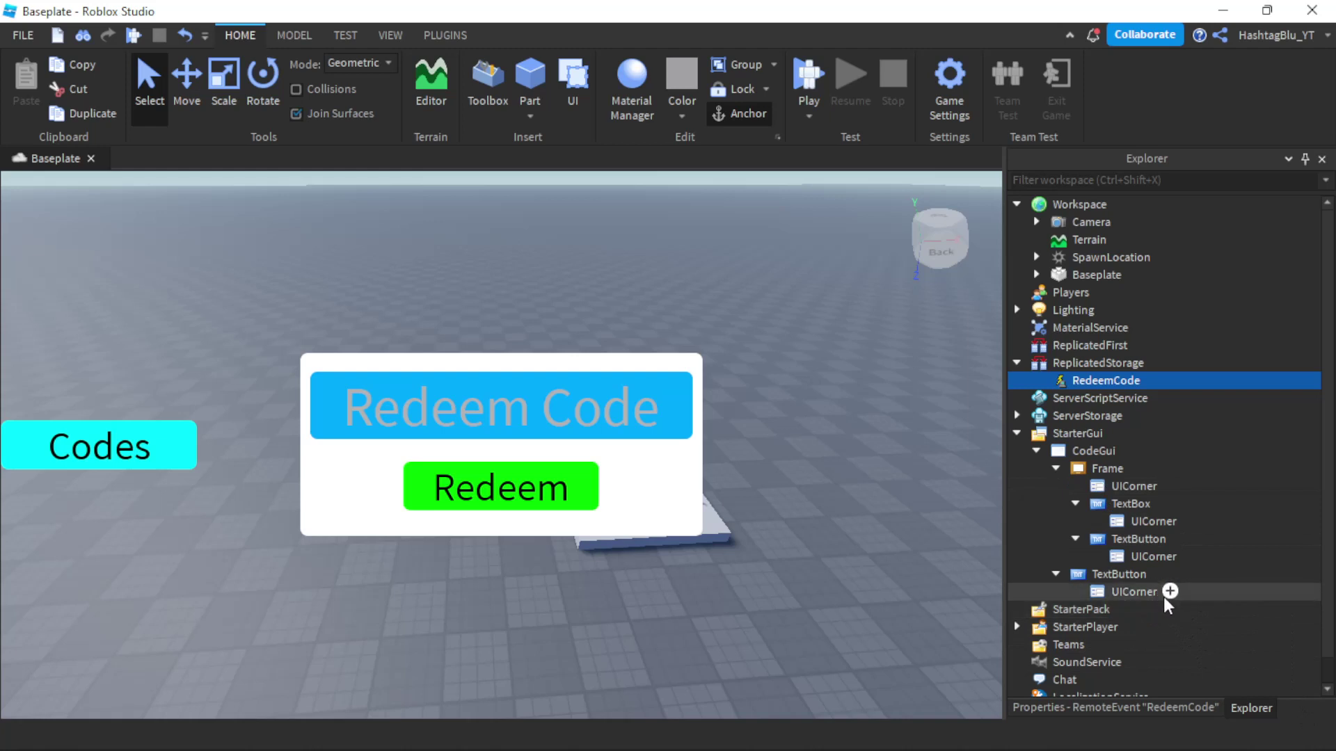
pyautogui.click(1144, 574)
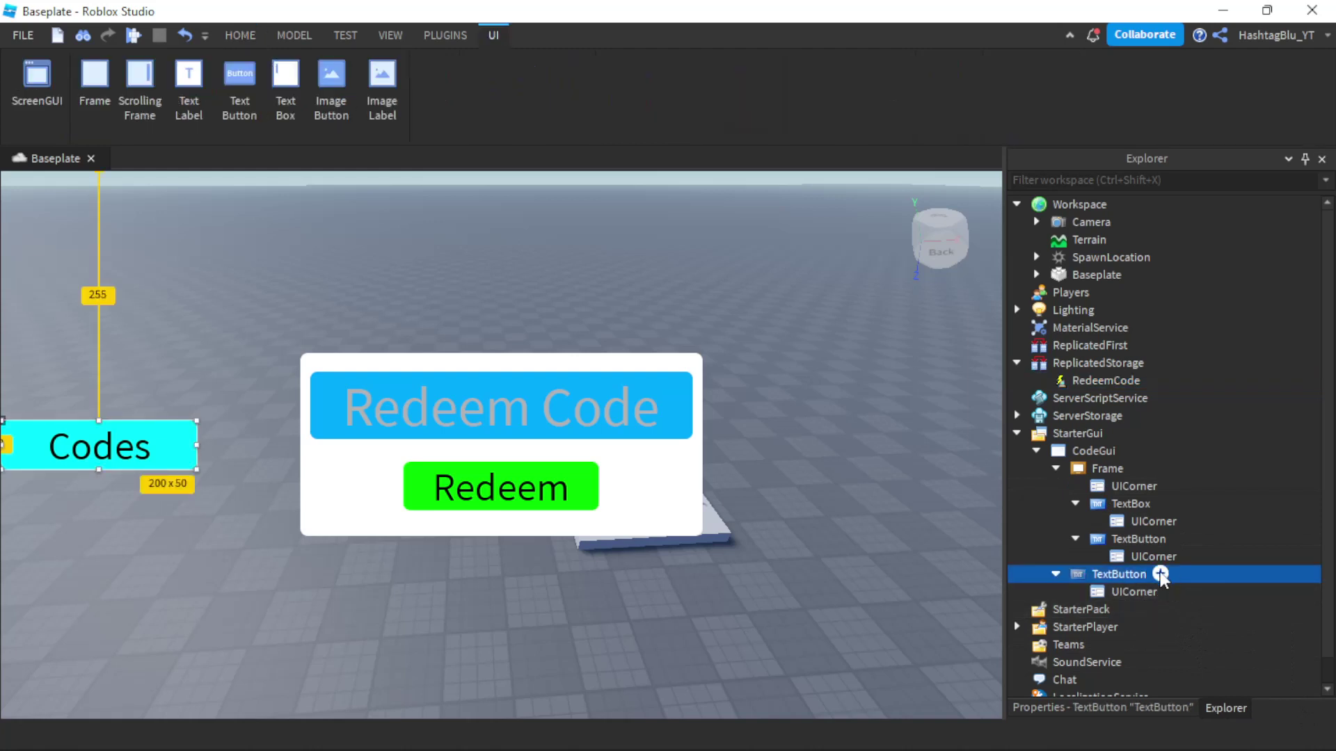
pyautogui.click(1158, 574)
pyautogui.write('lo')
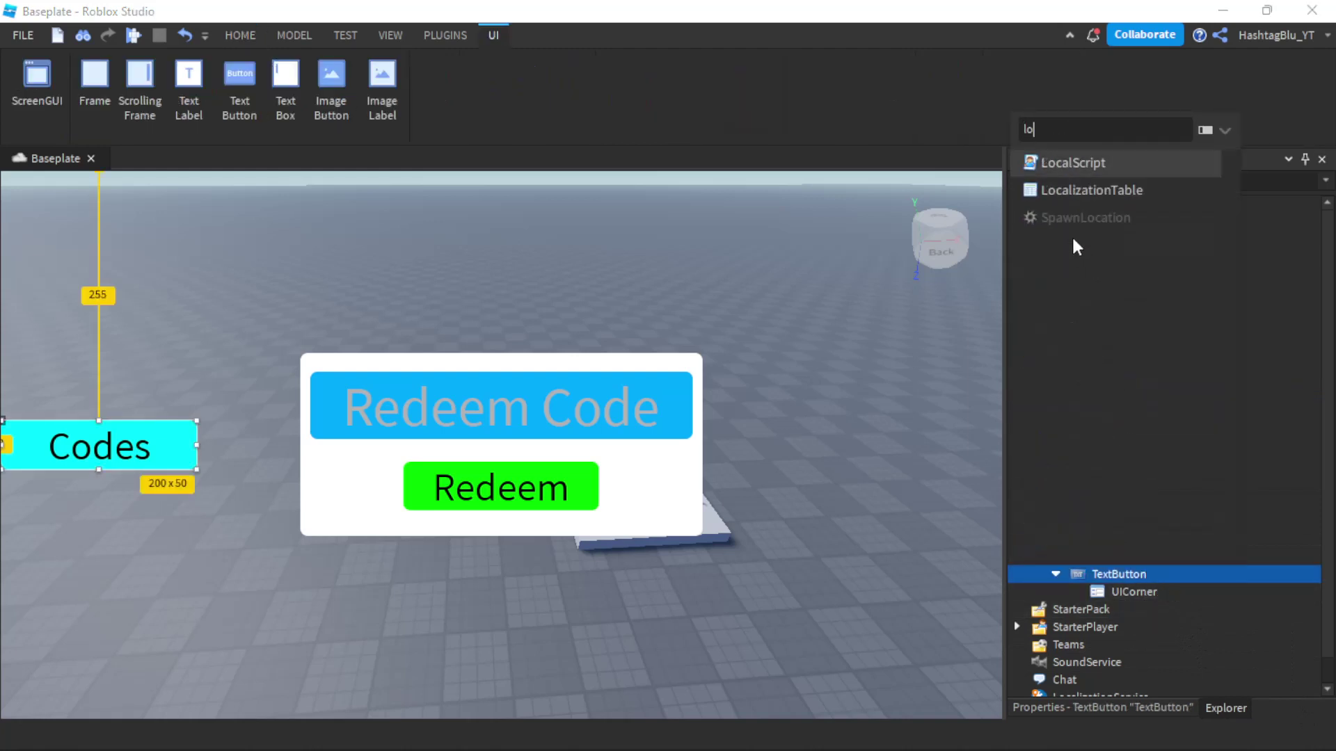
pyautogui.click(1071, 167)
# Step: Replace the LocalScript's default code with a script.Parent.MouseButton1Click:Connect(function() handler closed by end)
pyautogui.hotkey('ctrl', 'a')
pyautogui.write('script.p')
pyautogui.press('Tab')
pyautogui.write('.mo')
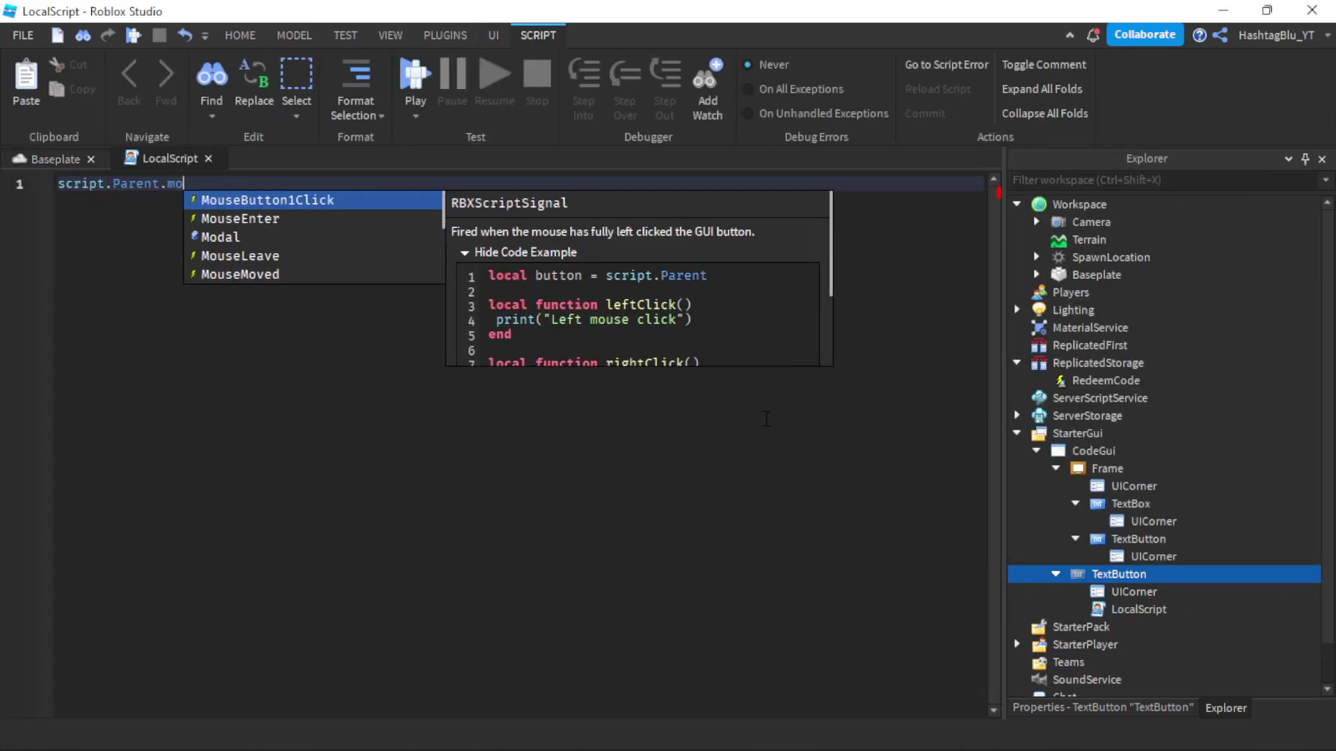
pyautogui.press('Tab')
pyautogui.write(':')
pyautogui.press('Tab')
pyautogui.write('(fu')
pyautogui.press('Tab')
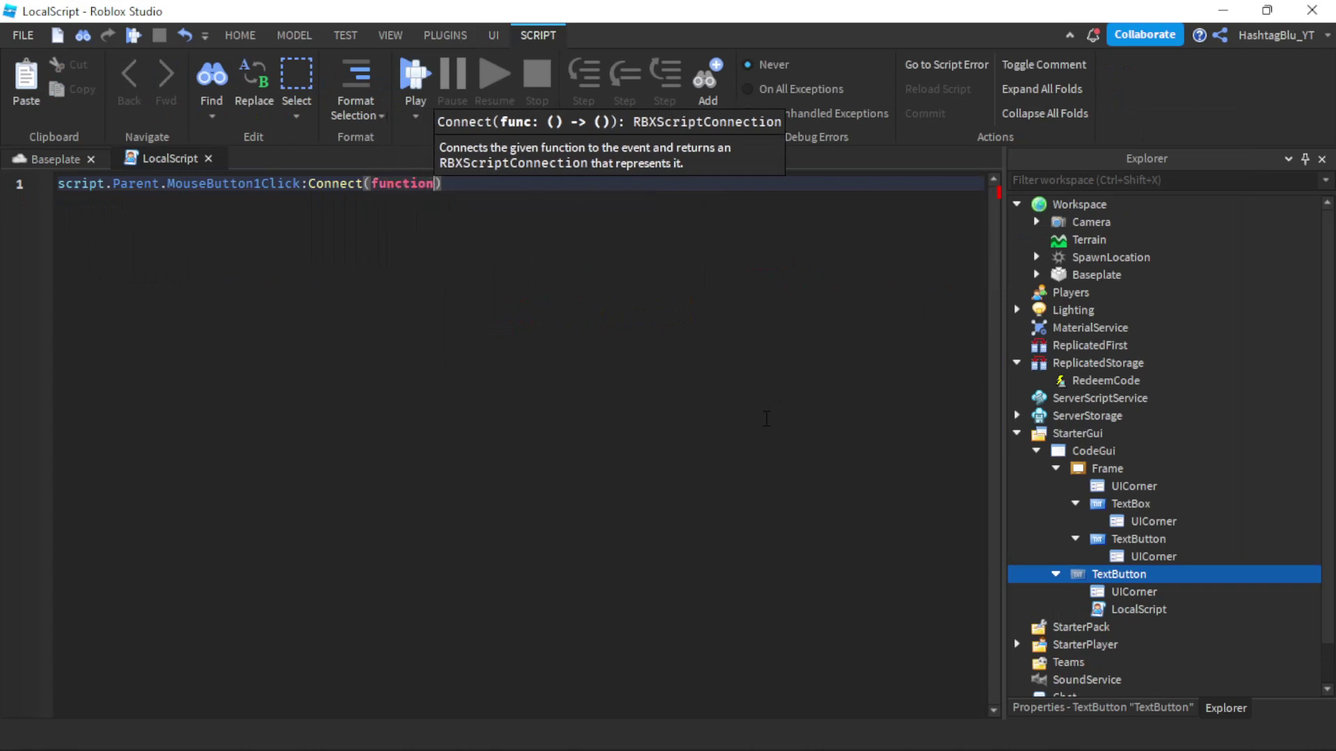
pyautogui.press('Return')
pyautogui.press('Return')
pyautogui.press('Return')
pyautogui.press('Up')
# Step: Inside the click handler, write the condition "if script.Parent.Parent.Frame.Visible == false then"
pyautogui.write('i')
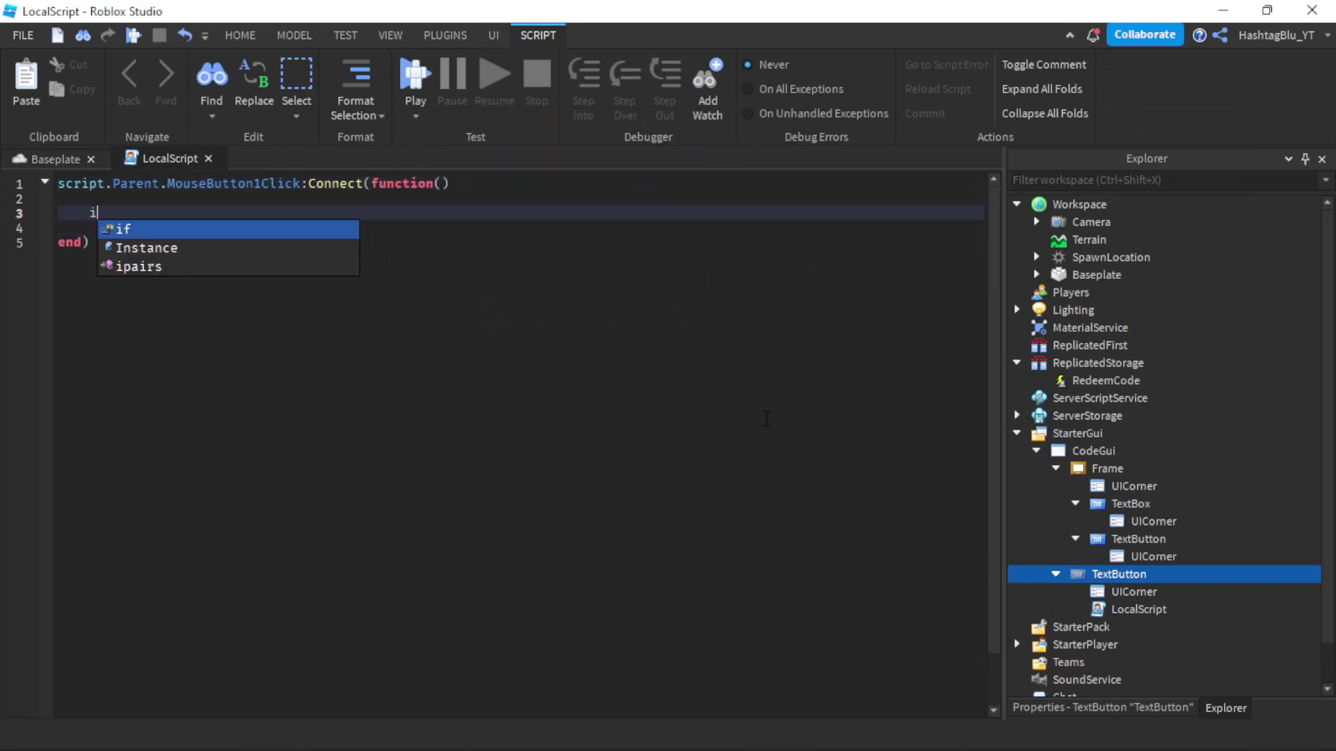
pyautogui.write('f s')
pyautogui.press('Tab')
pyautogui.write('.p')
pyautogui.press('Tab')
pyautogui.write('.p')
pyautogui.press('Tab')
pyautogui.write('.fr')
pyautogui.press('Tab')
pyautogui.write('.Visible == f')
pyautogui.press('Tab')
pyautogui.press('BackSpace')
pyautogui.press('BackSpace')
pyautogui.press('BackSpace')
pyautogui.write('a')
pyautogui.press('Tab')
pyautogui.write('then')
# Step: In the body of the if block, write "script.Parent.Parent.Frame.Visible = true"
pyautogui.press('Return')
pyautogui.press('Return')
pyautogui.press('Return')
pyautogui.press('Up')
pyautogui.write('script.Parent.Parent.Frame.Visible = ')
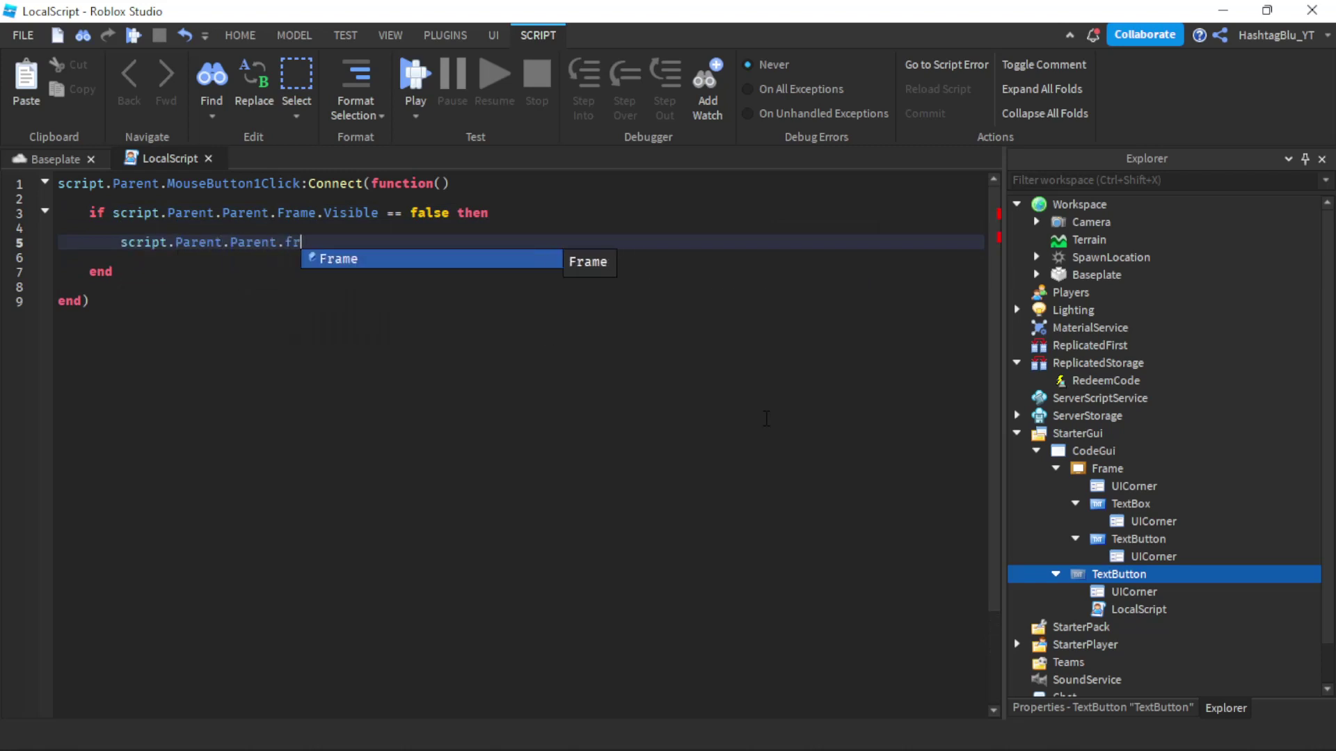
pyautogui.write('true')
# Step: Add an else branch containing "script.Parent.Parent.Frame.Visible = false"
pyautogui.press('Return')
pyautogui.press('Return')
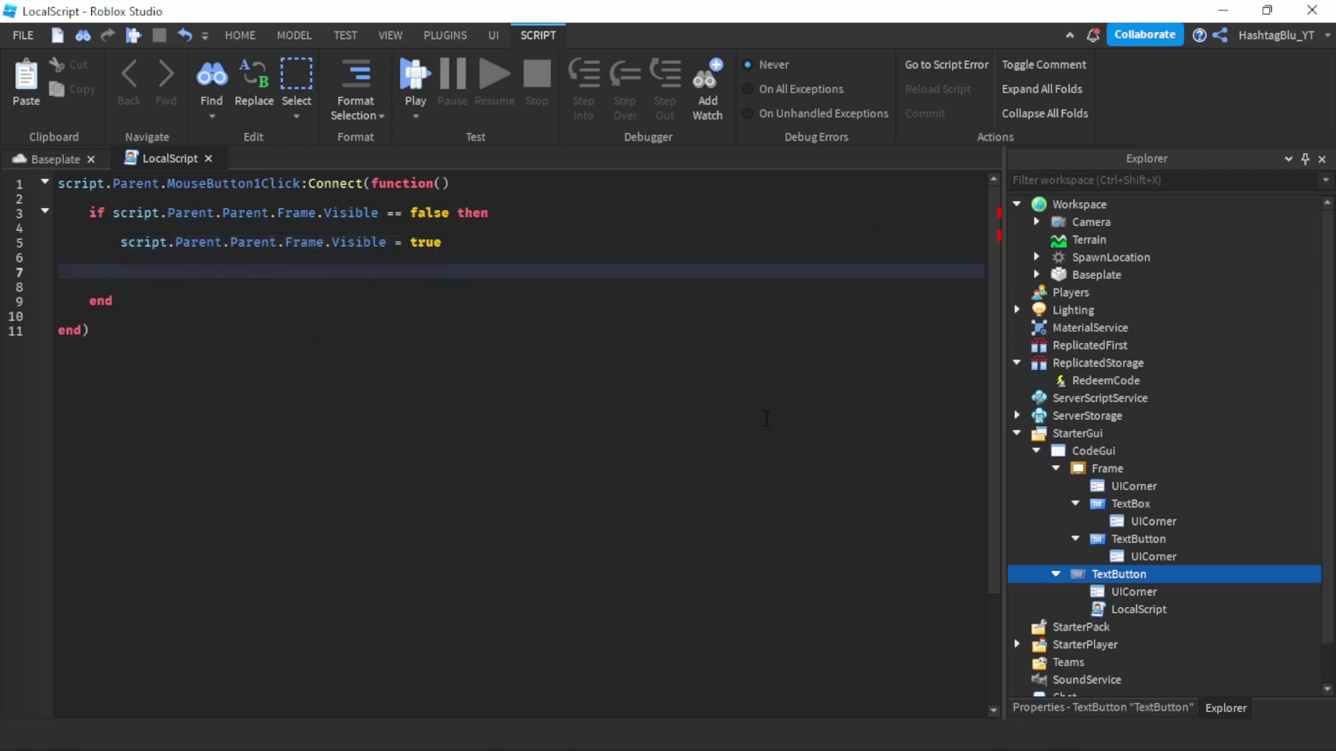
pyautogui.write('else')
pyautogui.press('Return')
pyautogui.write('s')
pyautogui.press('BackSpace')
pyautogui.press('Return')
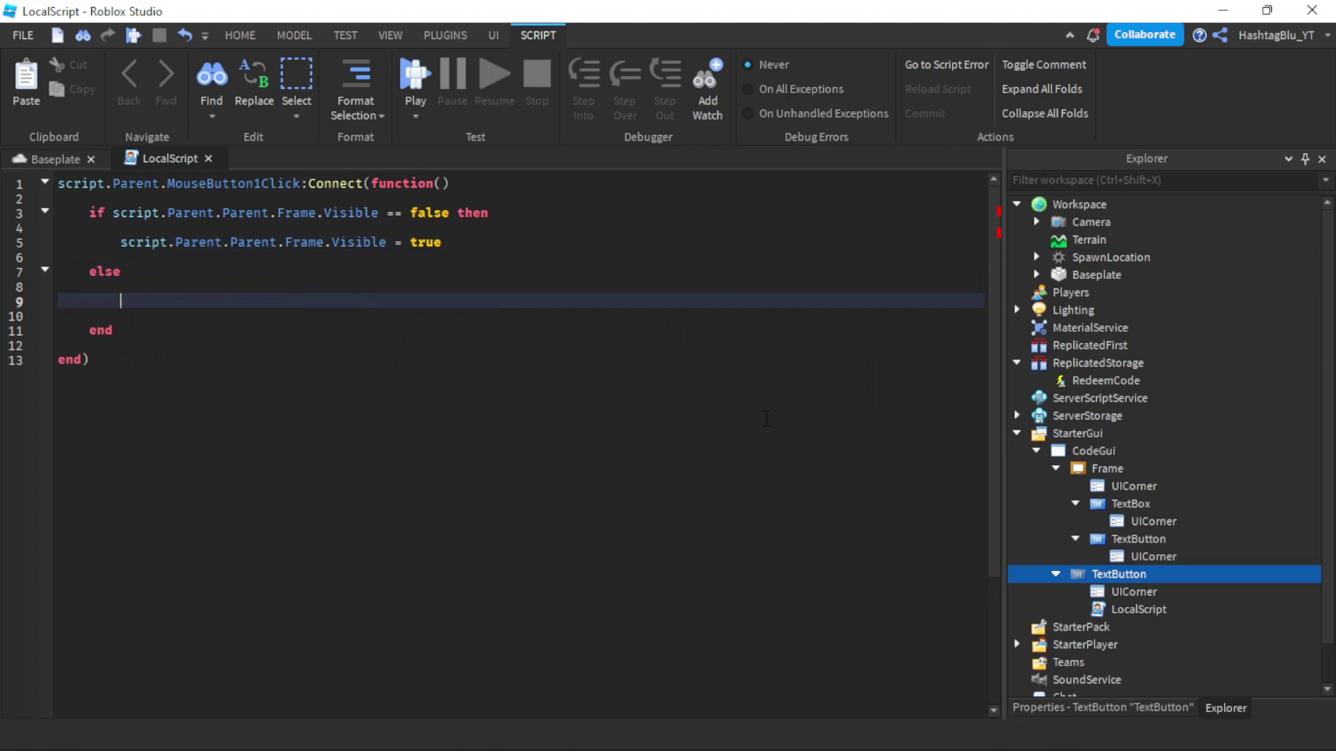
pyautogui.write('script.Parent.Parent.Frame.Visible = f')
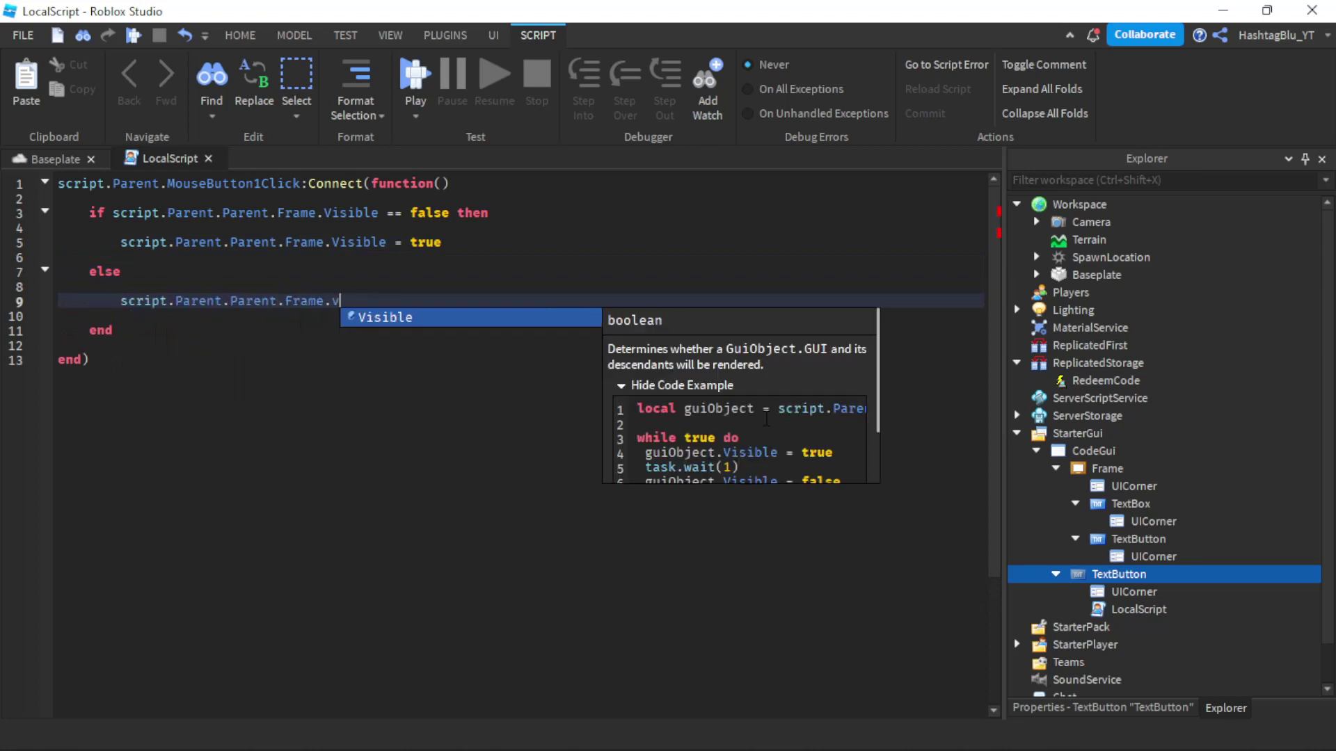
pyautogui.press('Tab')
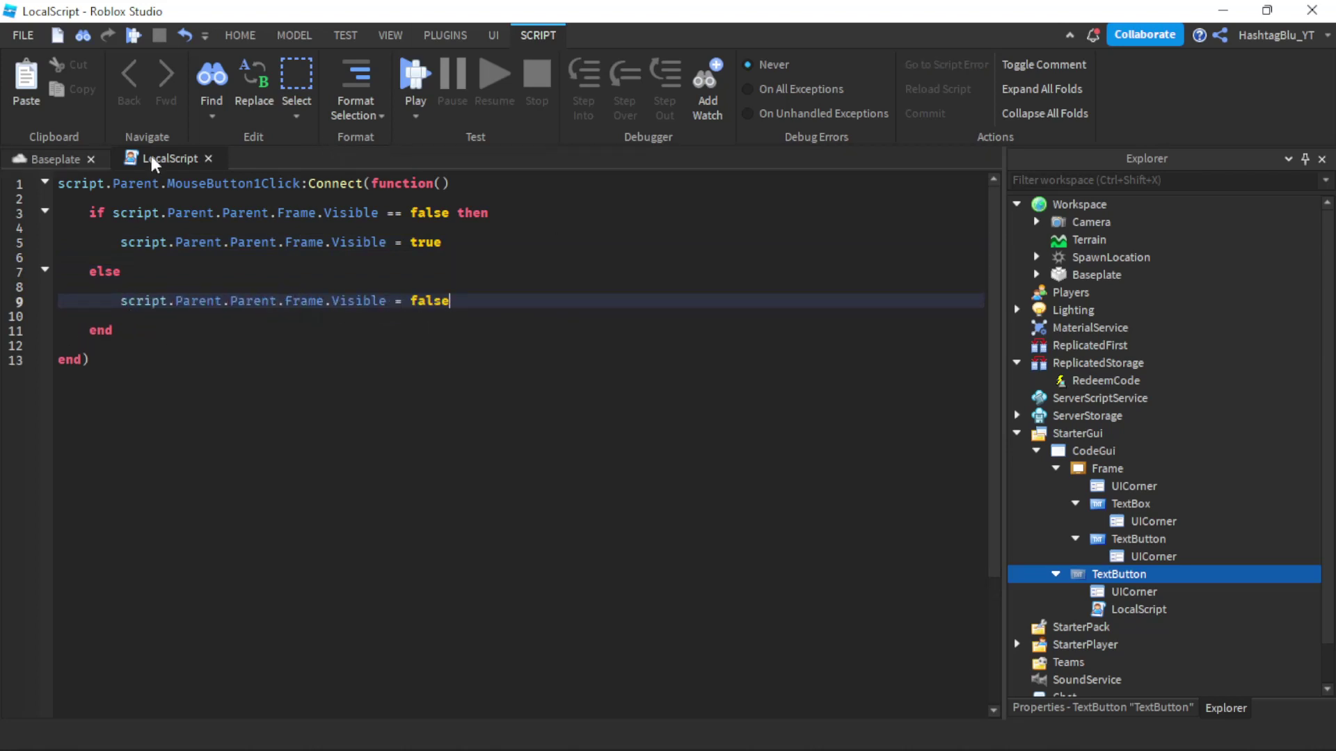
# Step: Return to the Baseplate view and add a folder named Codes to ServerScriptService
pyautogui.click(62, 159)
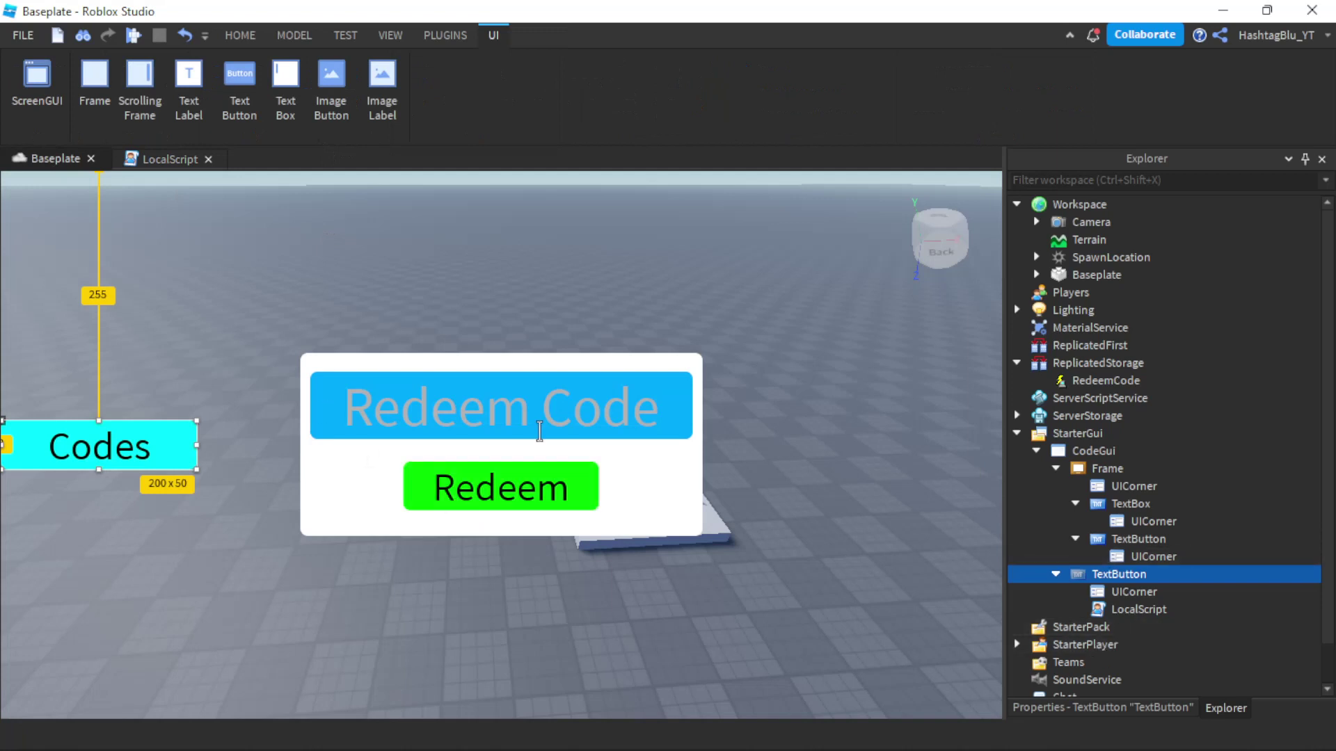
pyautogui.click(640, 502)
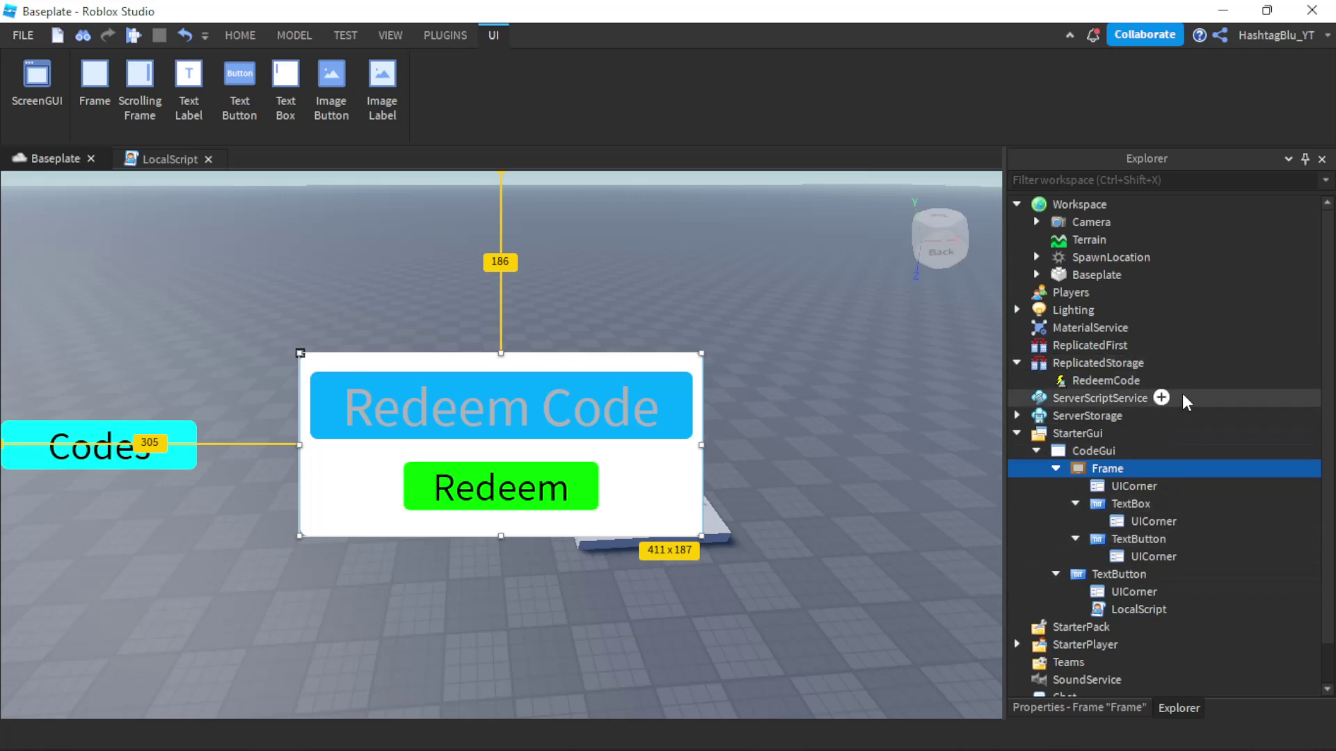
pyautogui.click(1160, 398)
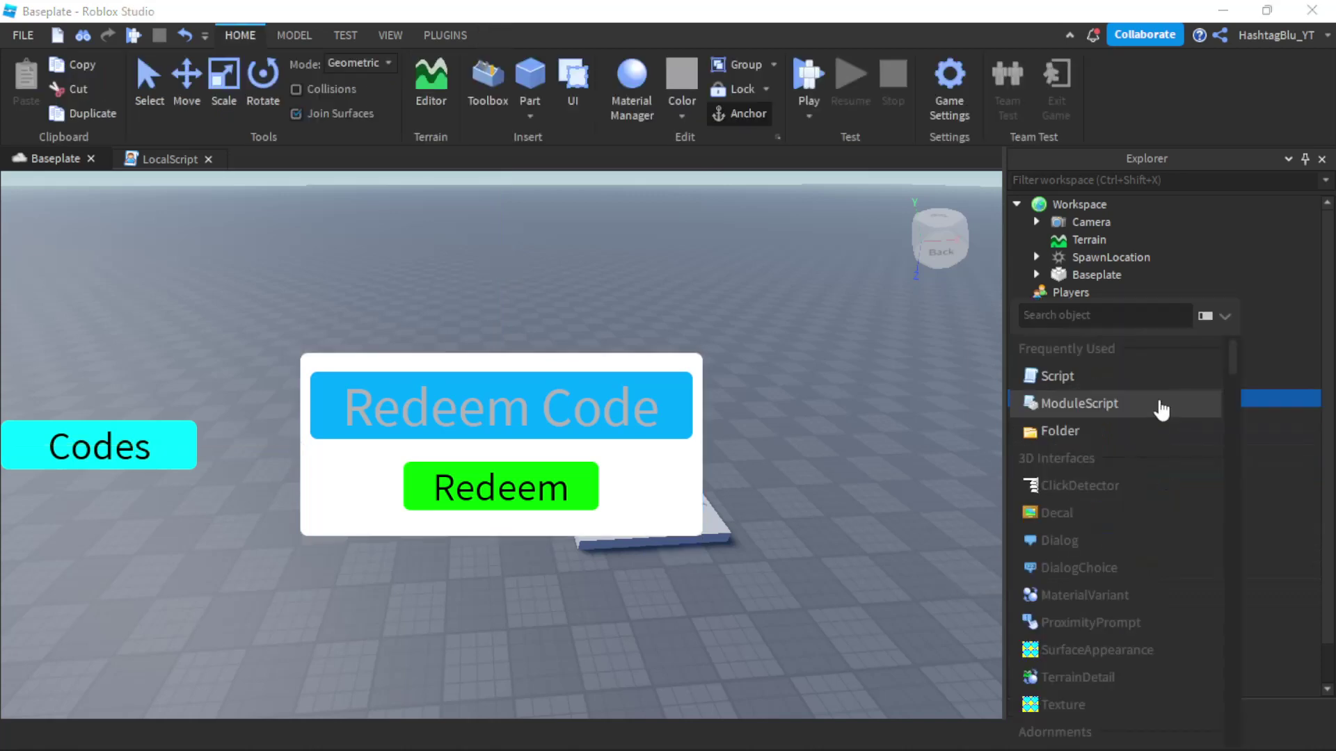
pyautogui.click(1088, 435)
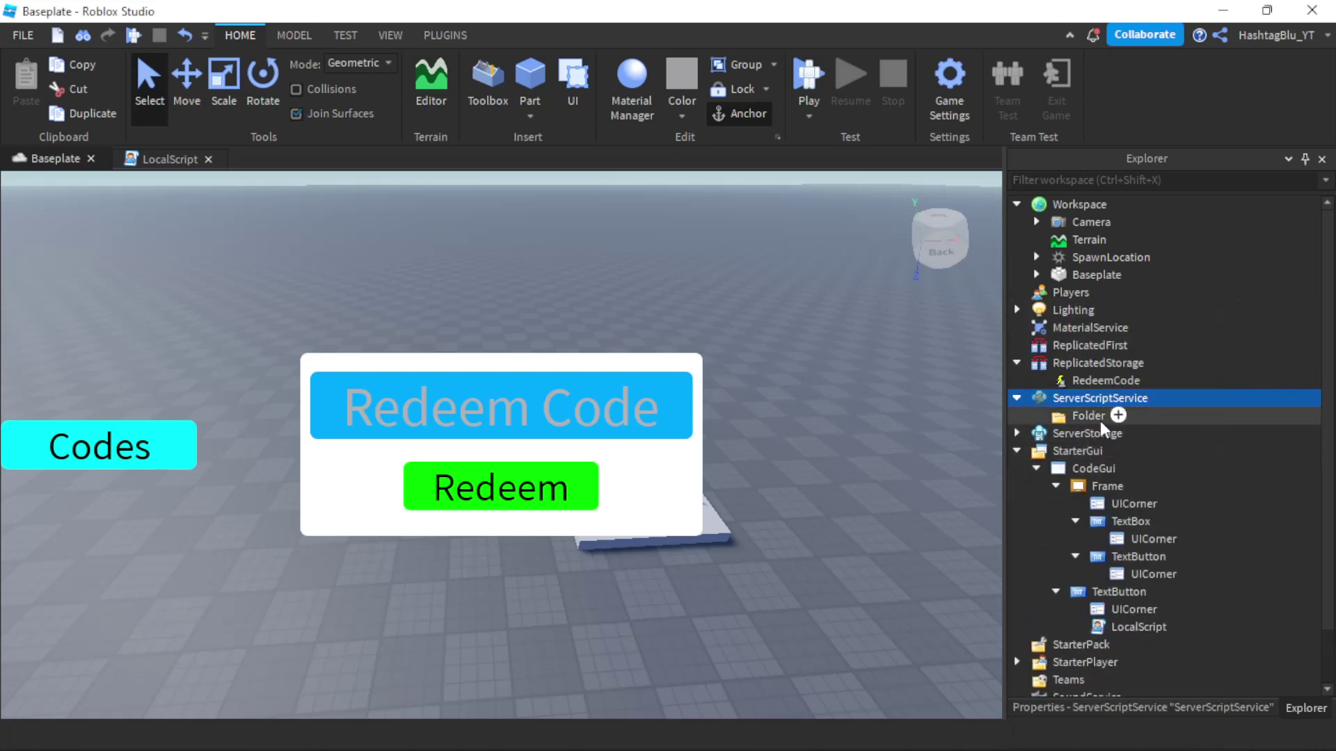
pyautogui.click(1100, 420)
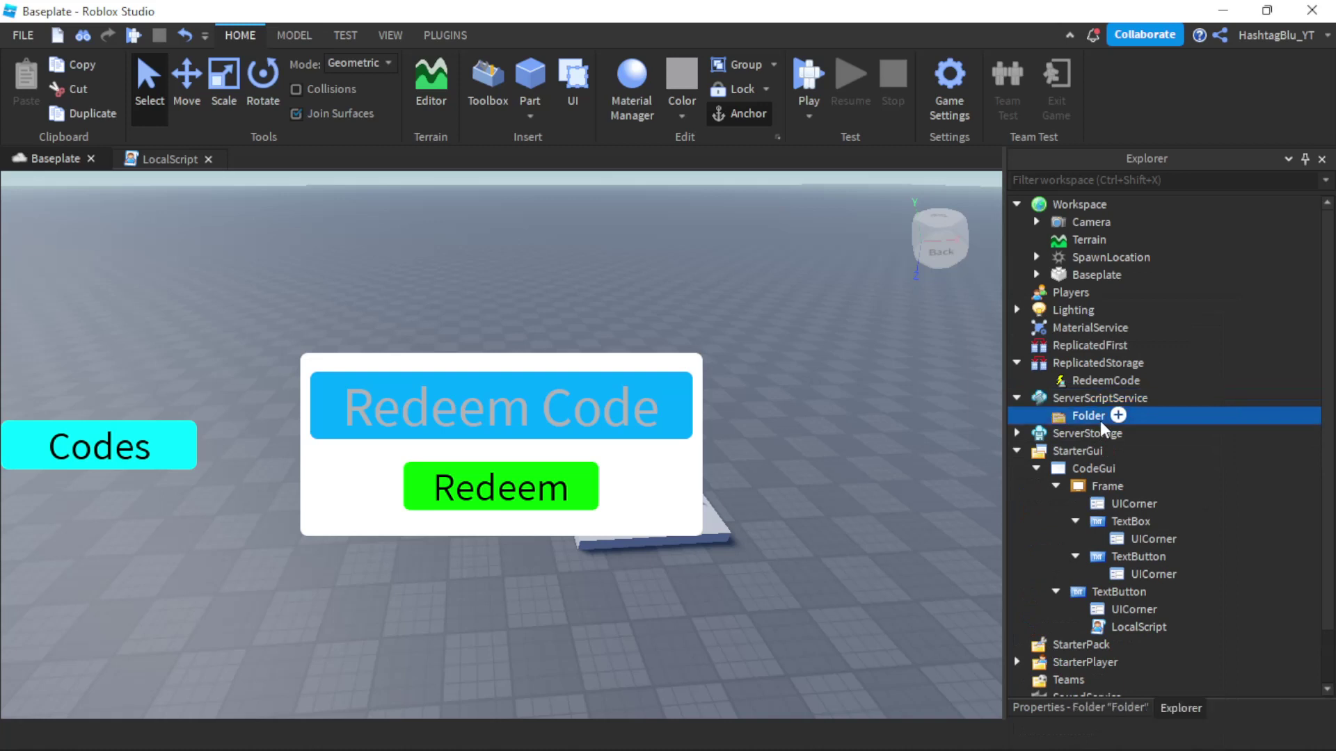
pyautogui.click(1077, 422)
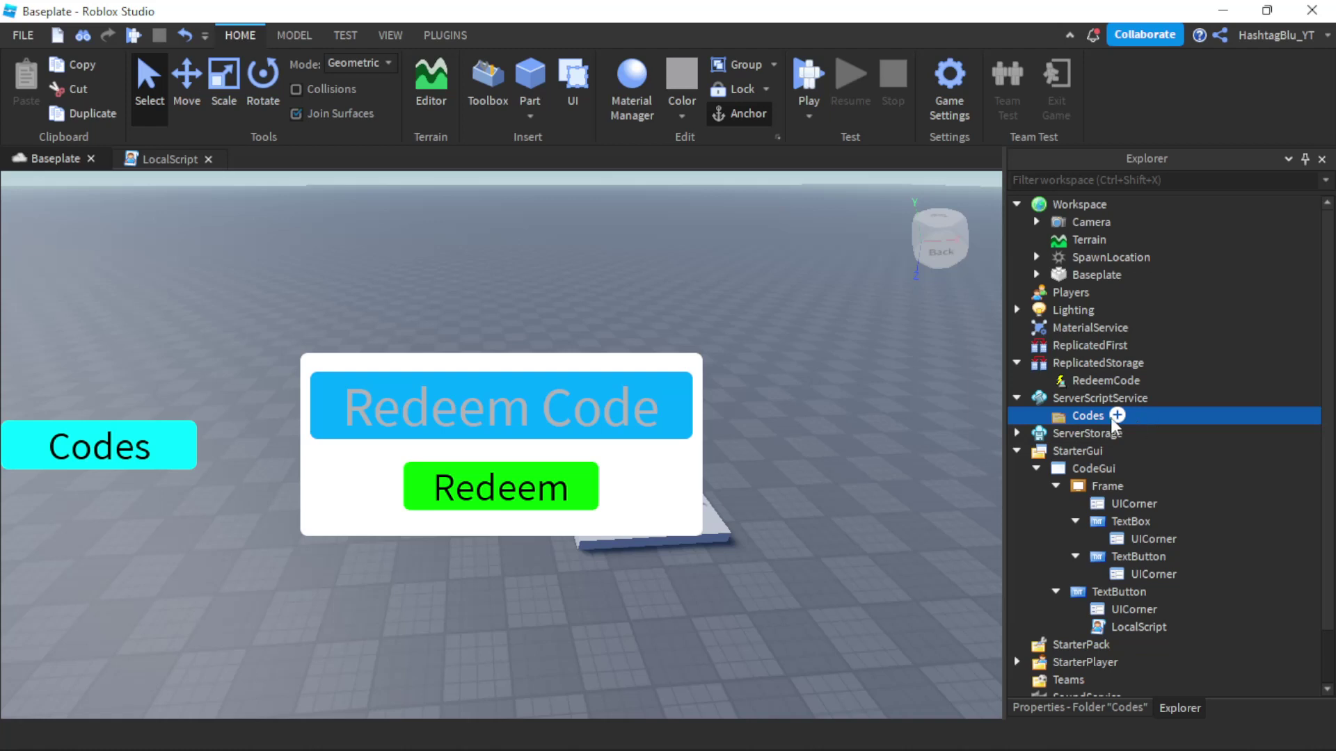
# Step: Insert a Script into the Codes folder in ServerScriptService
pyautogui.click(1116, 415)
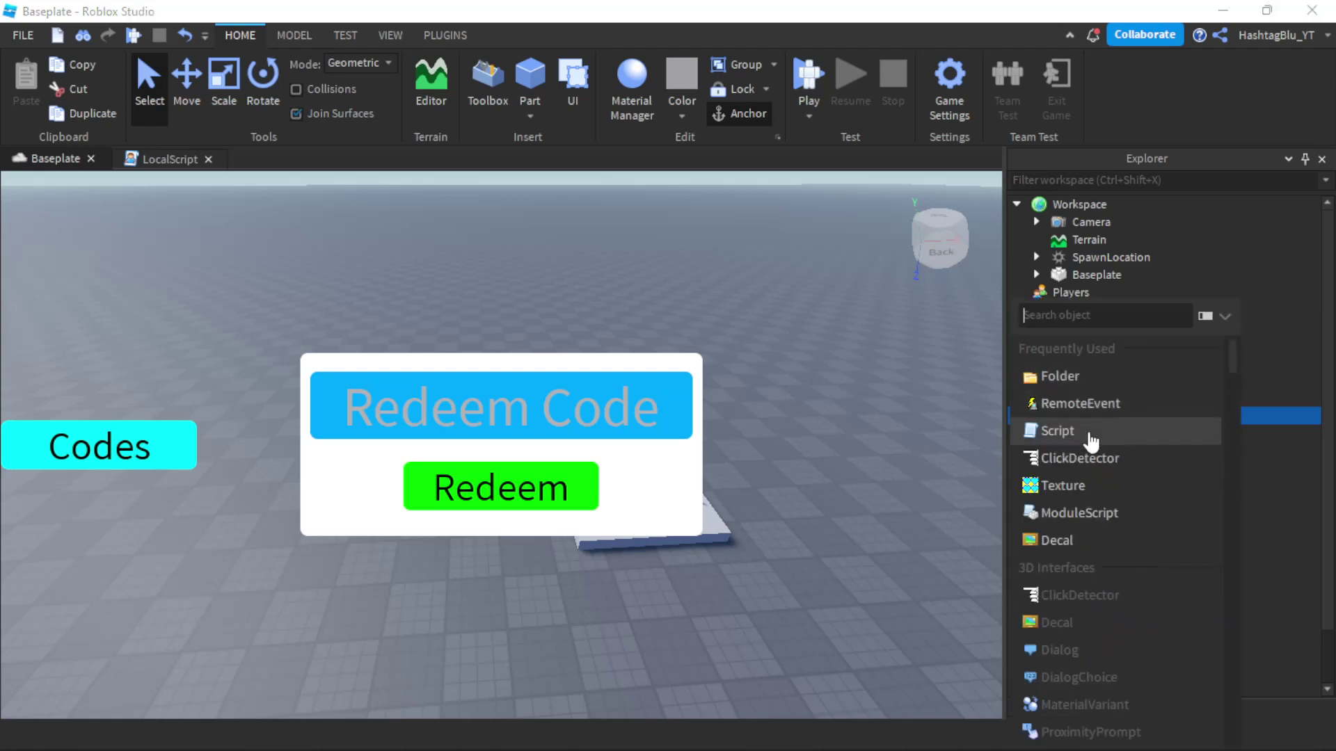
pyautogui.click(1090, 433)
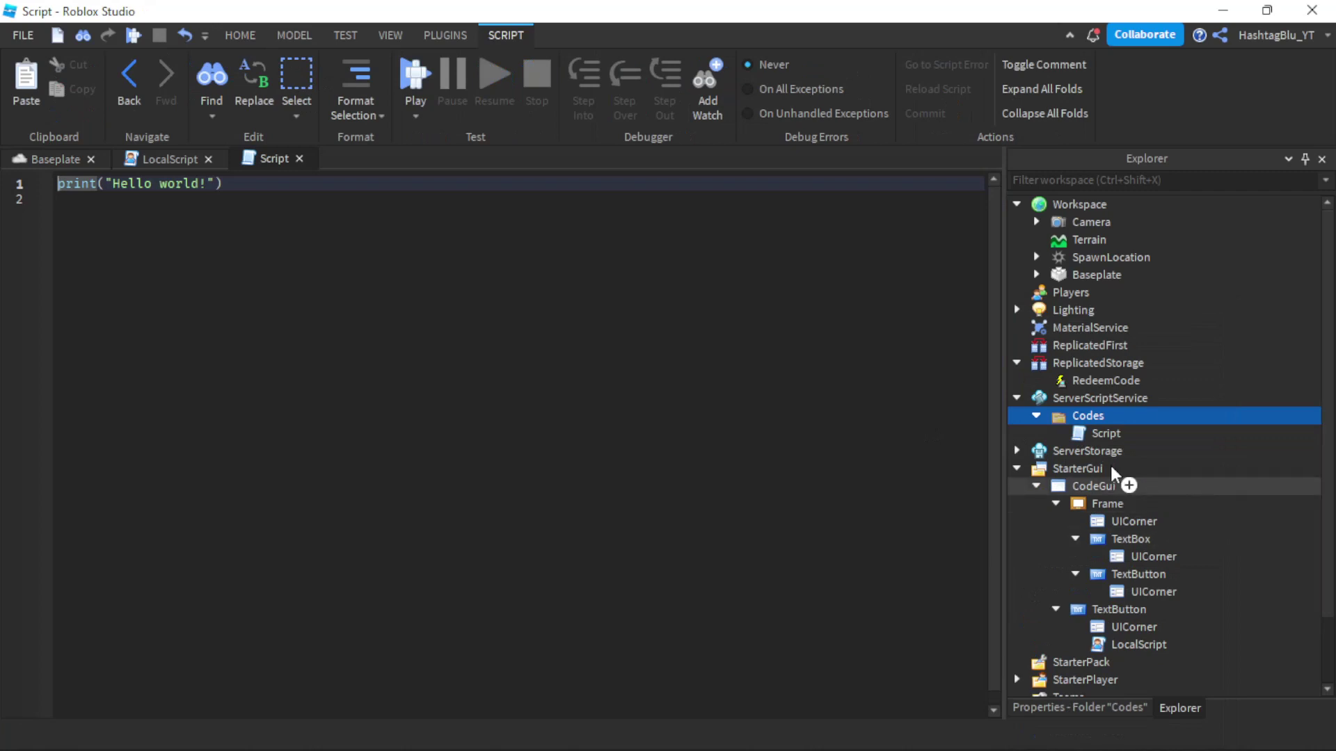
# Step: Rename the new Script in the Codes folder to CodesLeaderstats and open it in the script editor
pyautogui.click(1096, 434)
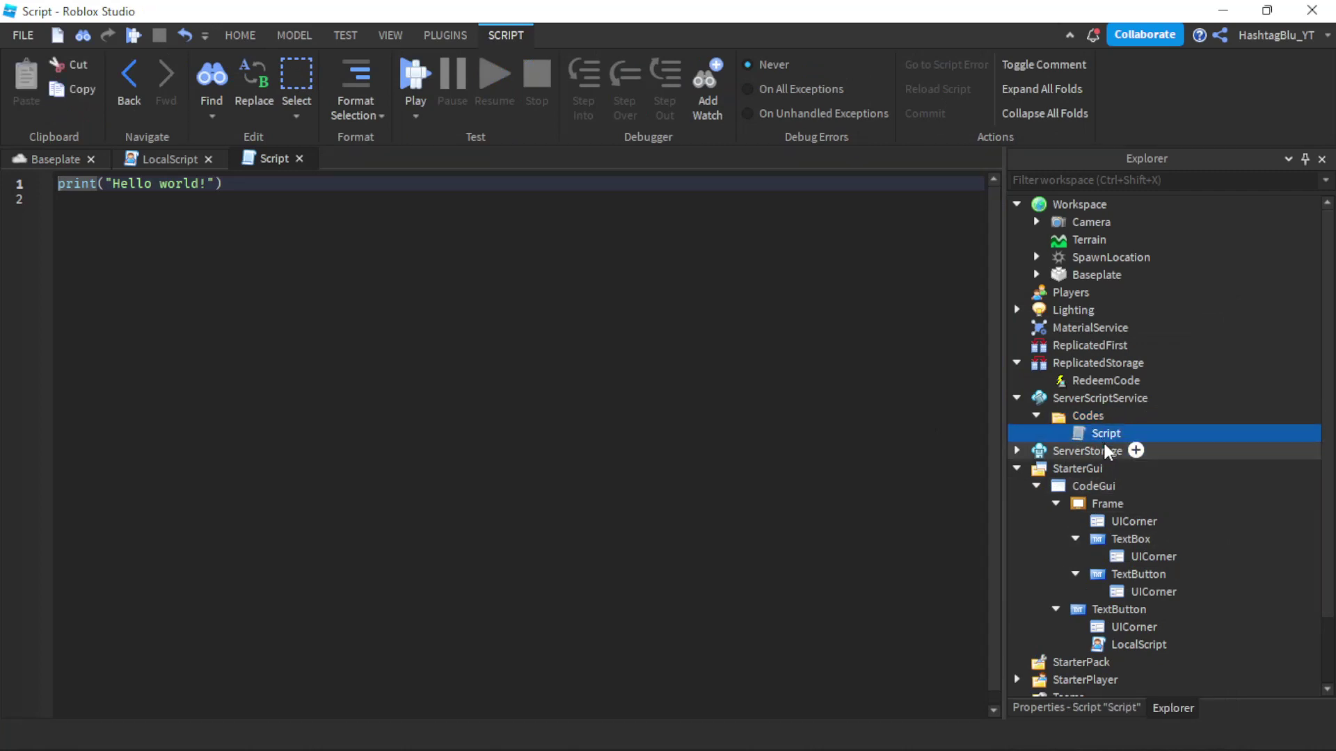
pyautogui.write('CodesLeaderstats')
pyautogui.press('Return')
pyautogui.click(67, 159)
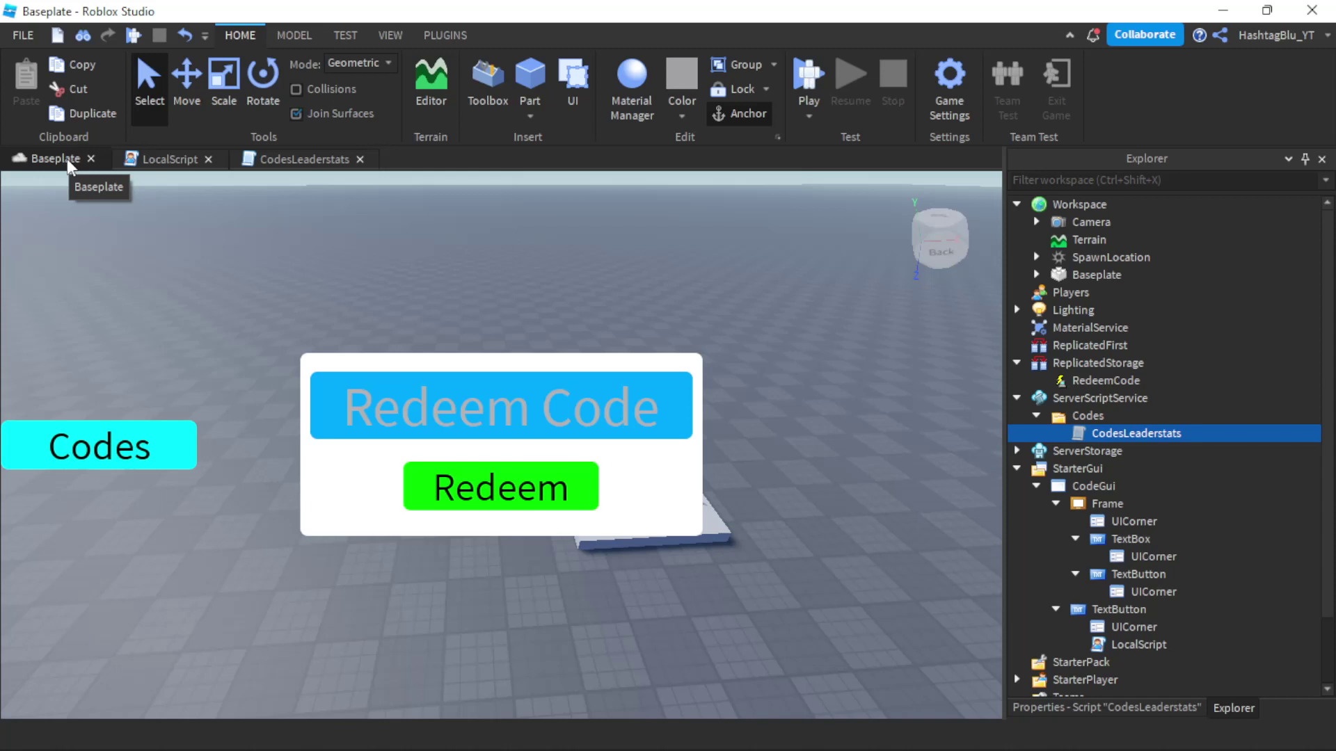
pyautogui.moveTo(1108, 476)
pyautogui.doubleClick(1113, 433)
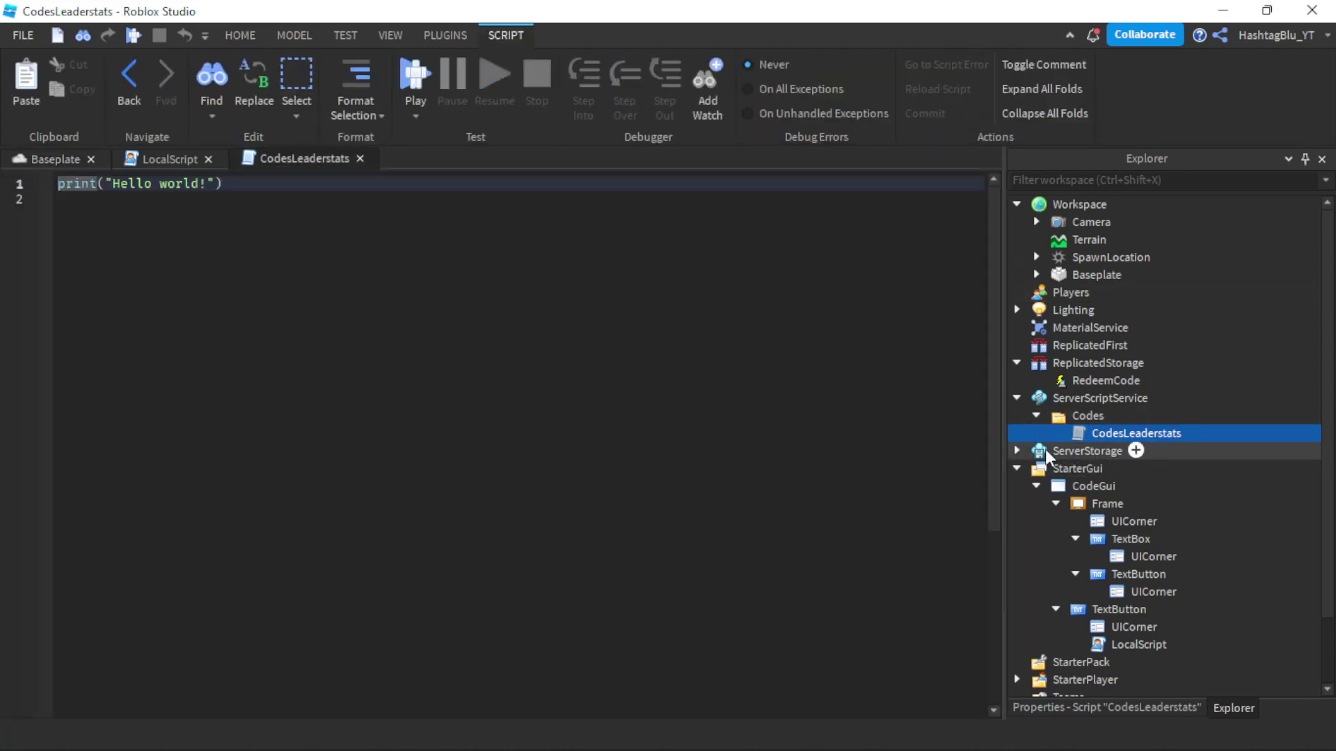
pyautogui.click(1113, 415)
pyautogui.click(1117, 416)
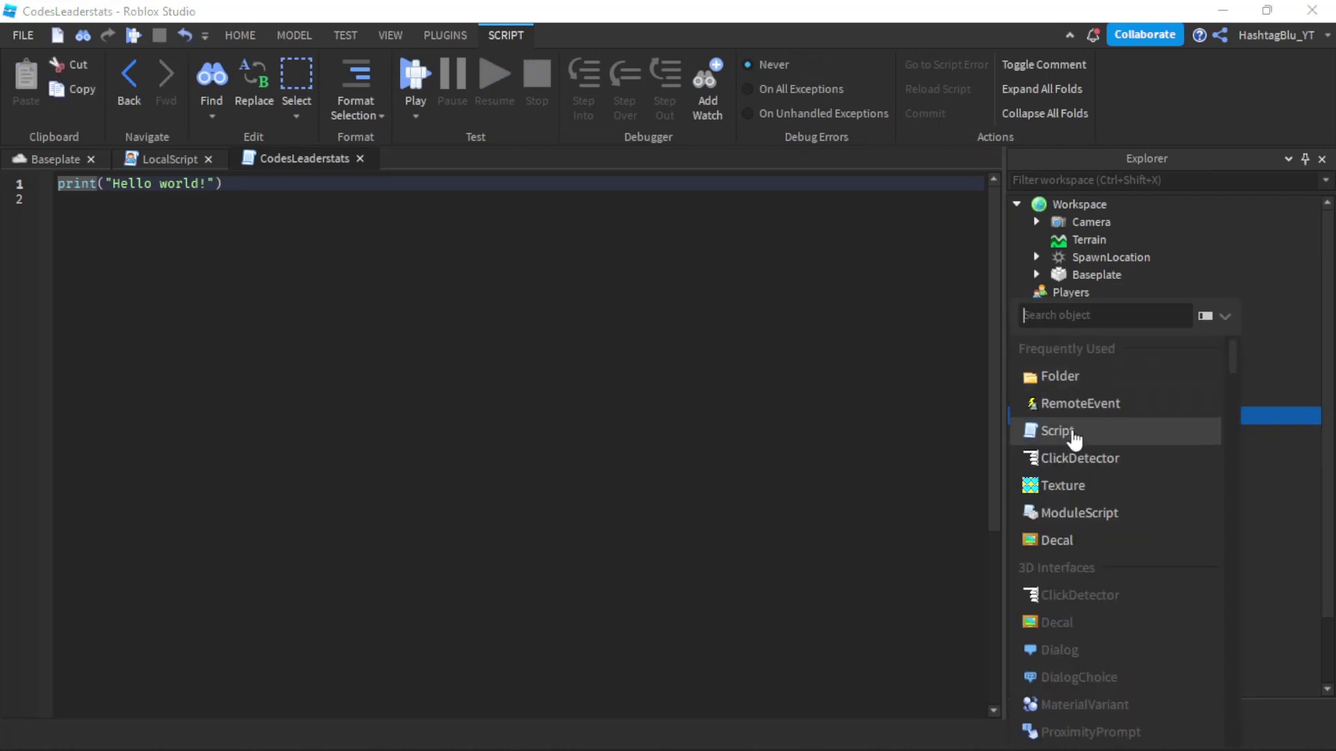
pyautogui.click(1088, 404)
pyautogui.moveTo(1092, 451)
pyautogui.mouseDown()
pyautogui.moveTo(1091, 464)
pyautogui.moveTo(1111, 467)
pyautogui.mouseUp()
pyautogui.hotkey('ctrl', 'z')
# Step: Insert a second Script into the Codes folder in ServerScriptService and name it CodesHandler
pyautogui.click(1106, 398)
pyautogui.click(1117, 415)
pyautogui.scroll(-2, 1117, 427)
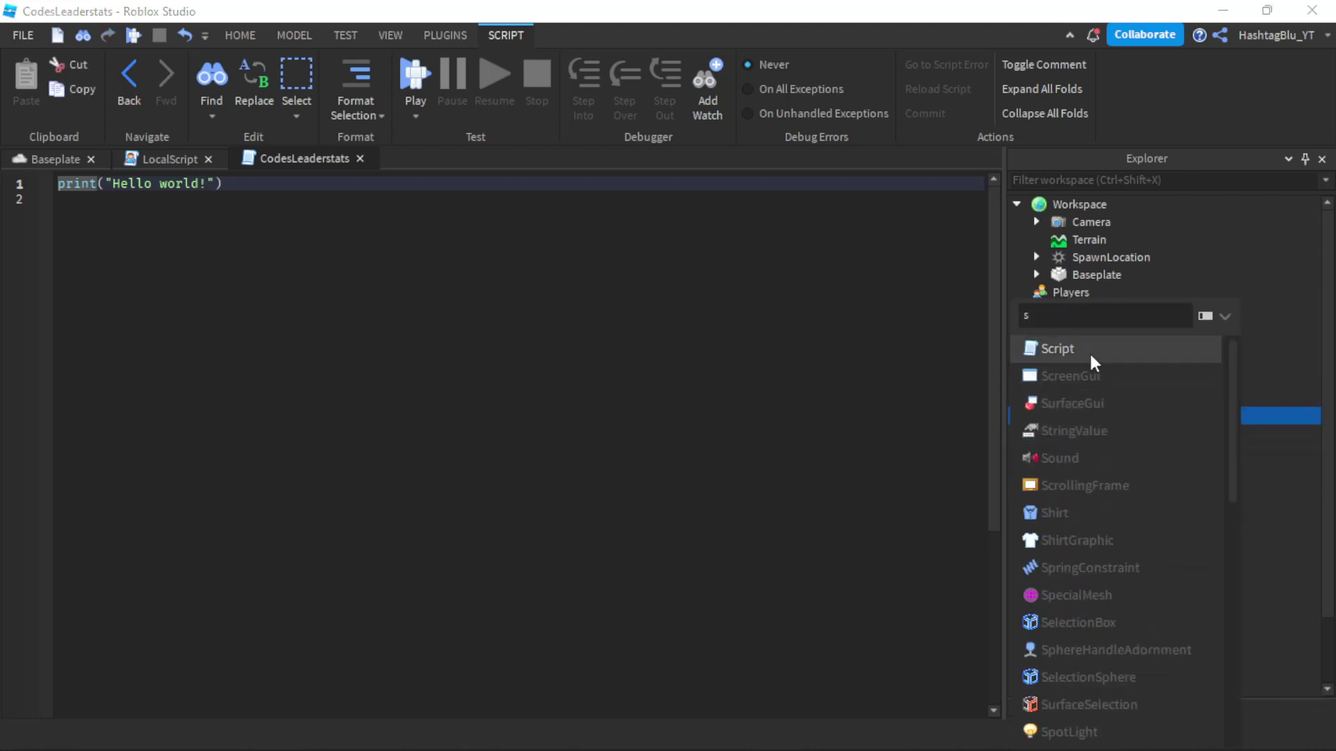
pyautogui.click(1088, 352)
pyautogui.click(1114, 449)
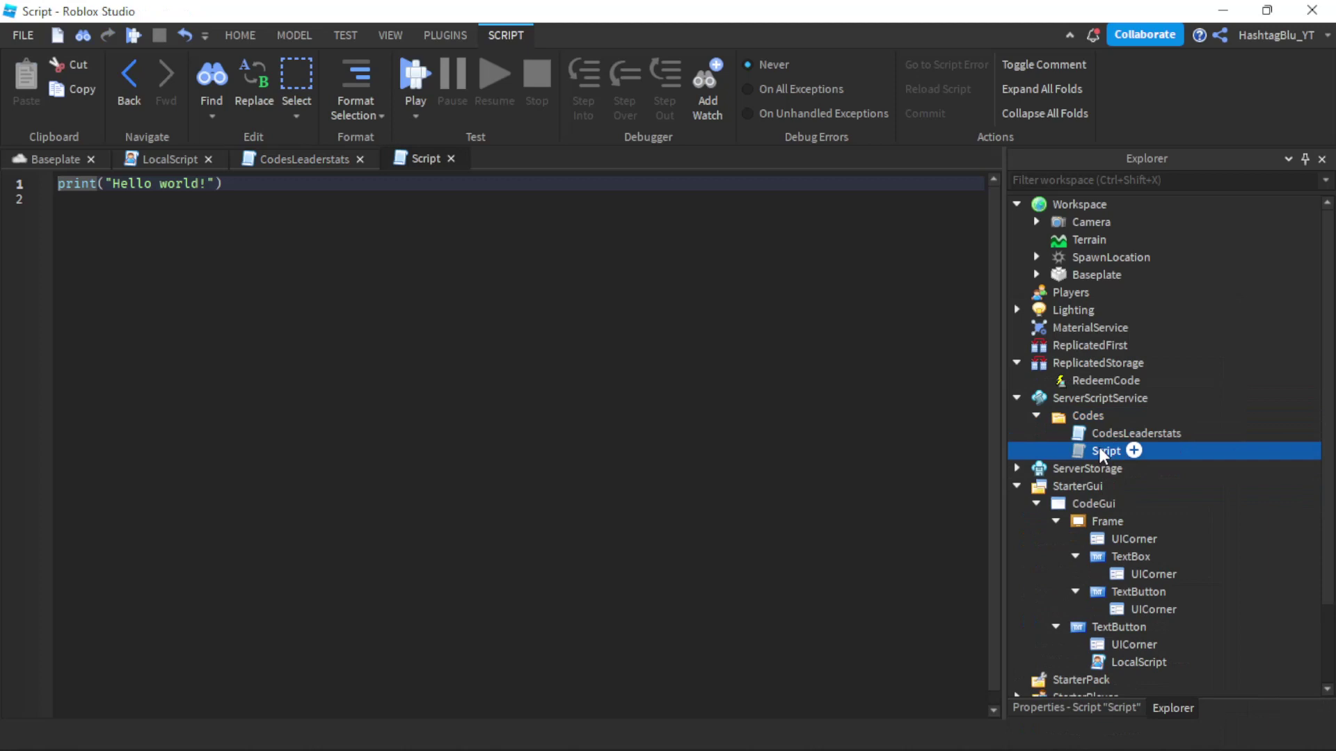
pyautogui.press('F2')
pyautogui.write('CodesHandler')
pyautogui.press('Return')
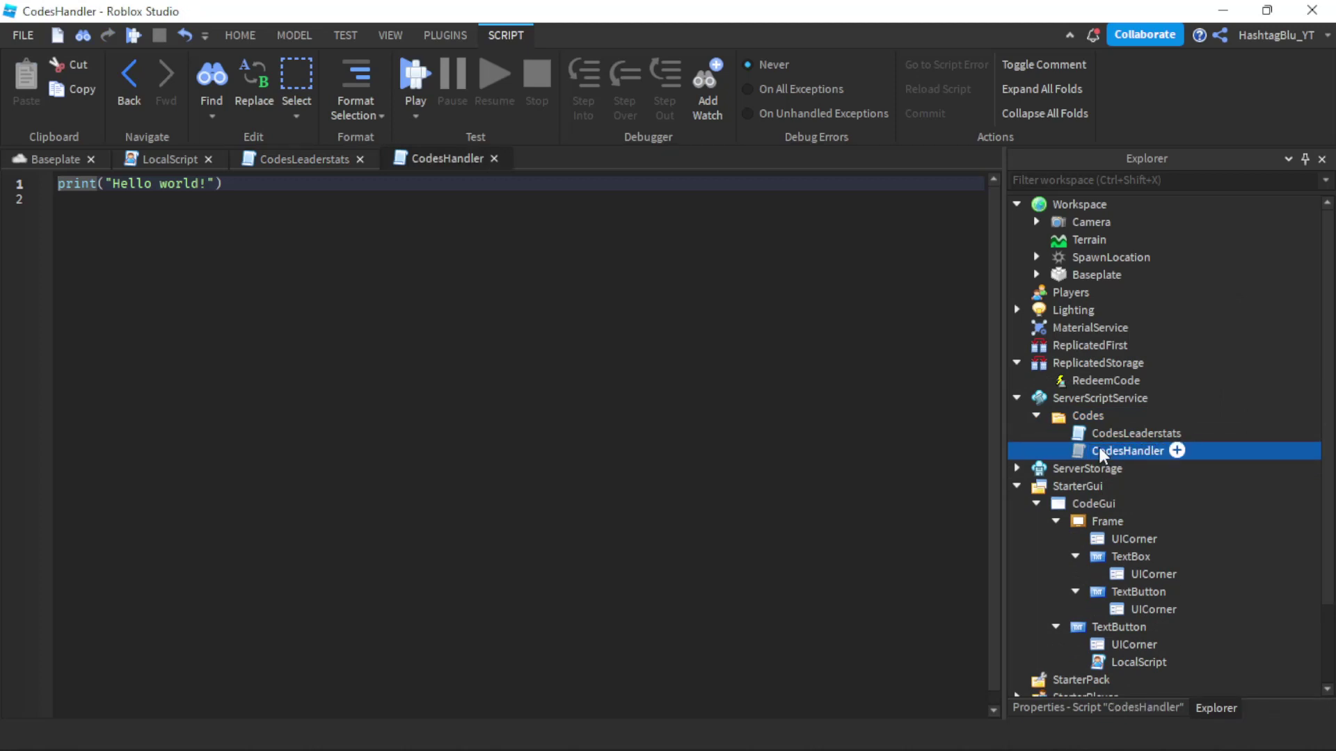
# Step: Duplicate the CodesHandler script and rename the copy SaveCodes
pyautogui.hotkey('ctrl', 'd')
pyautogui.press('F2')
pyautogui.write('SaveCodes')
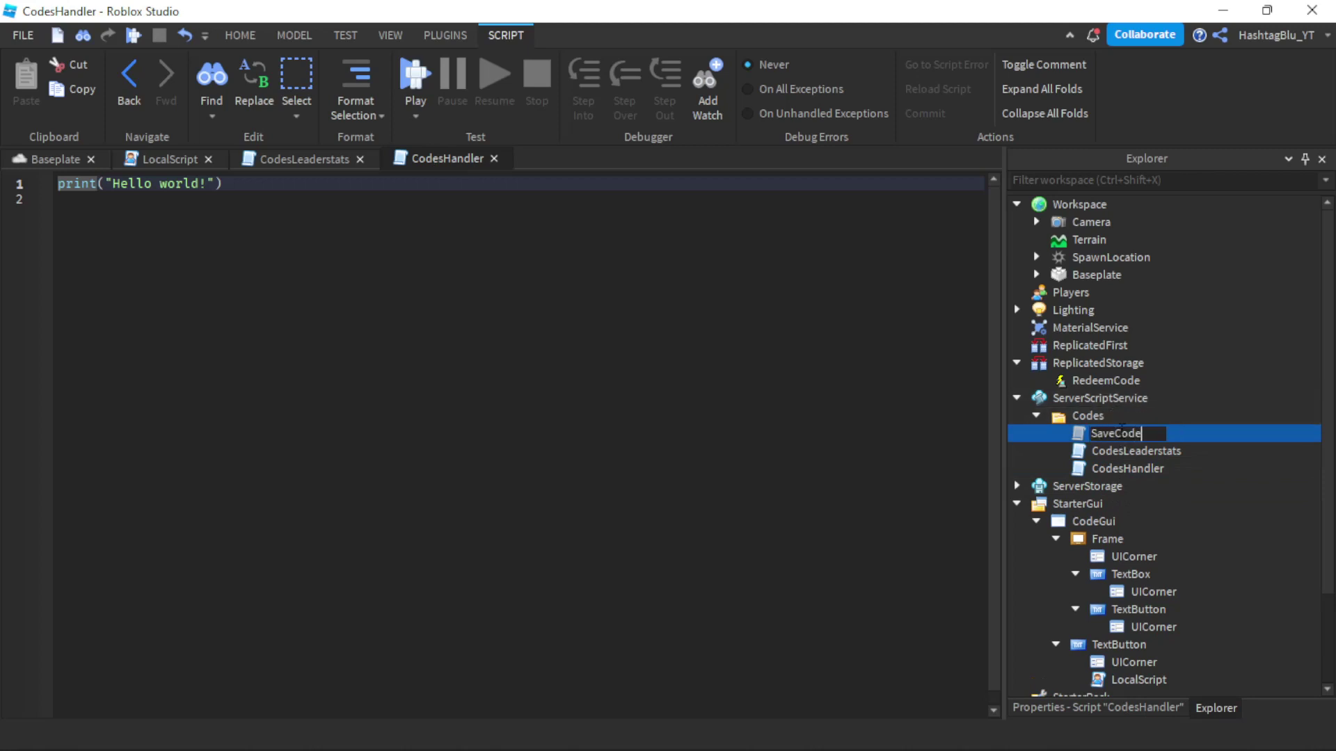
pyautogui.press('Return')
# Step: Insert a folder inside the CodesHandler script and name it Codes
pyautogui.click(1122, 449)
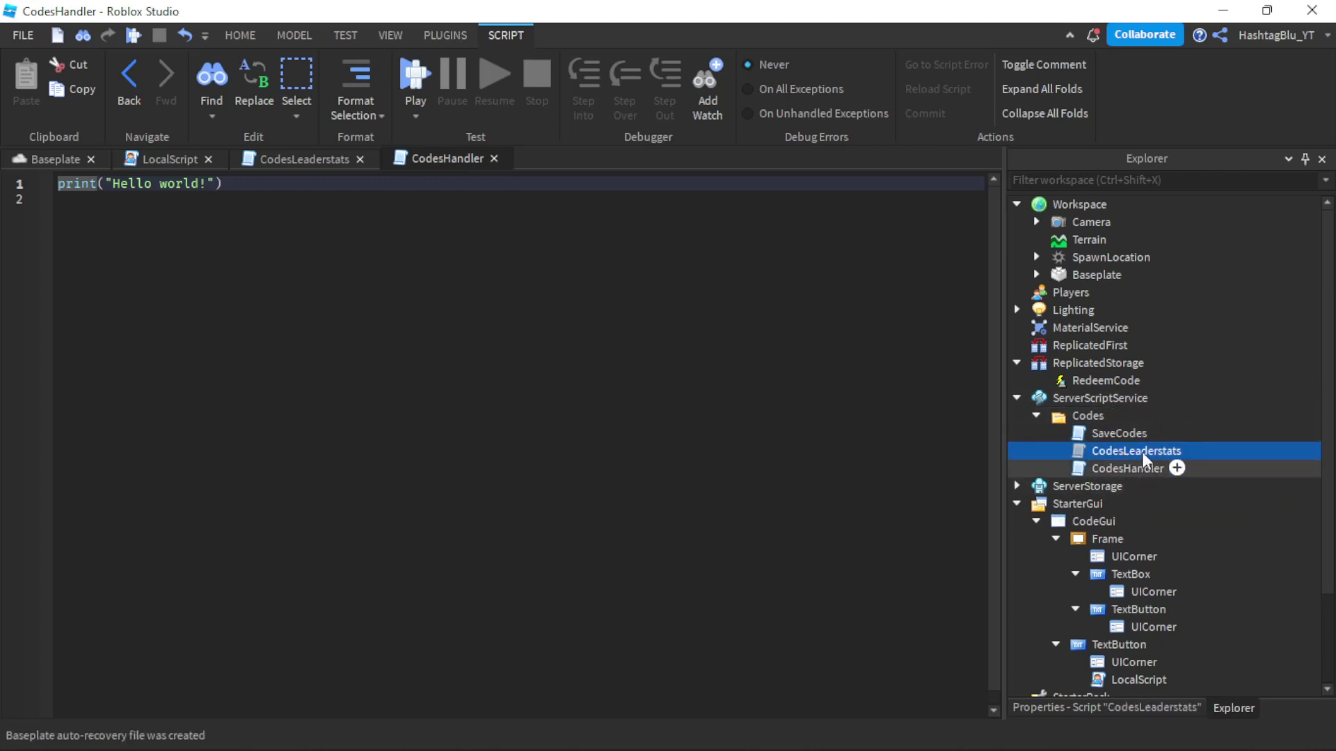
pyautogui.click(1137, 468)
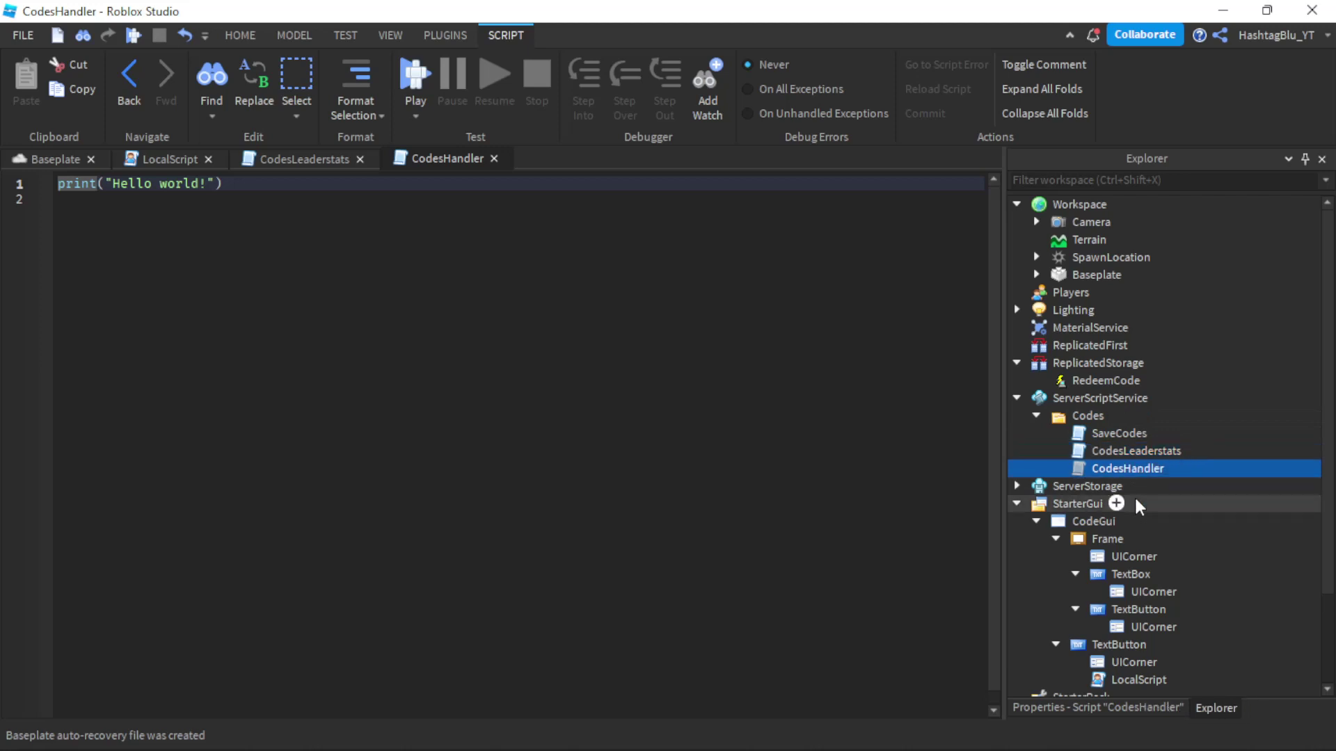
pyautogui.click(1176, 468)
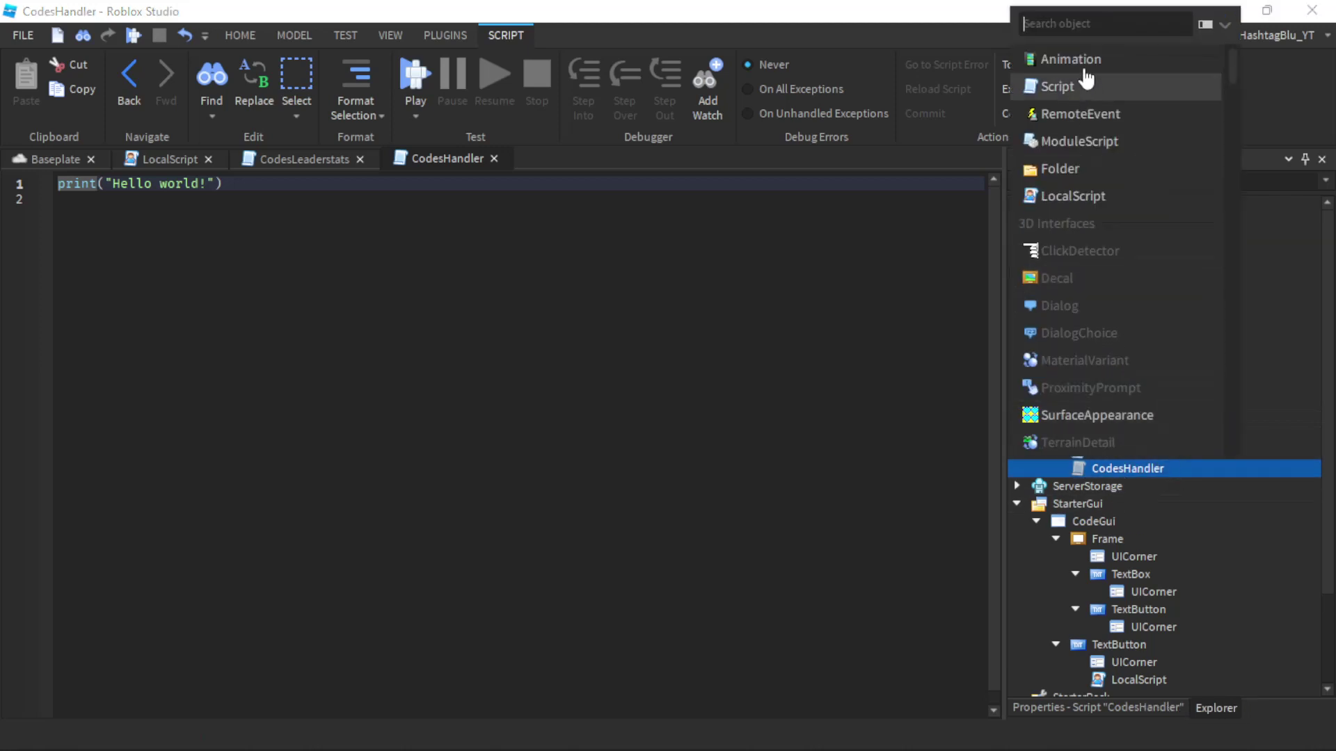
pyautogui.click(1060, 169)
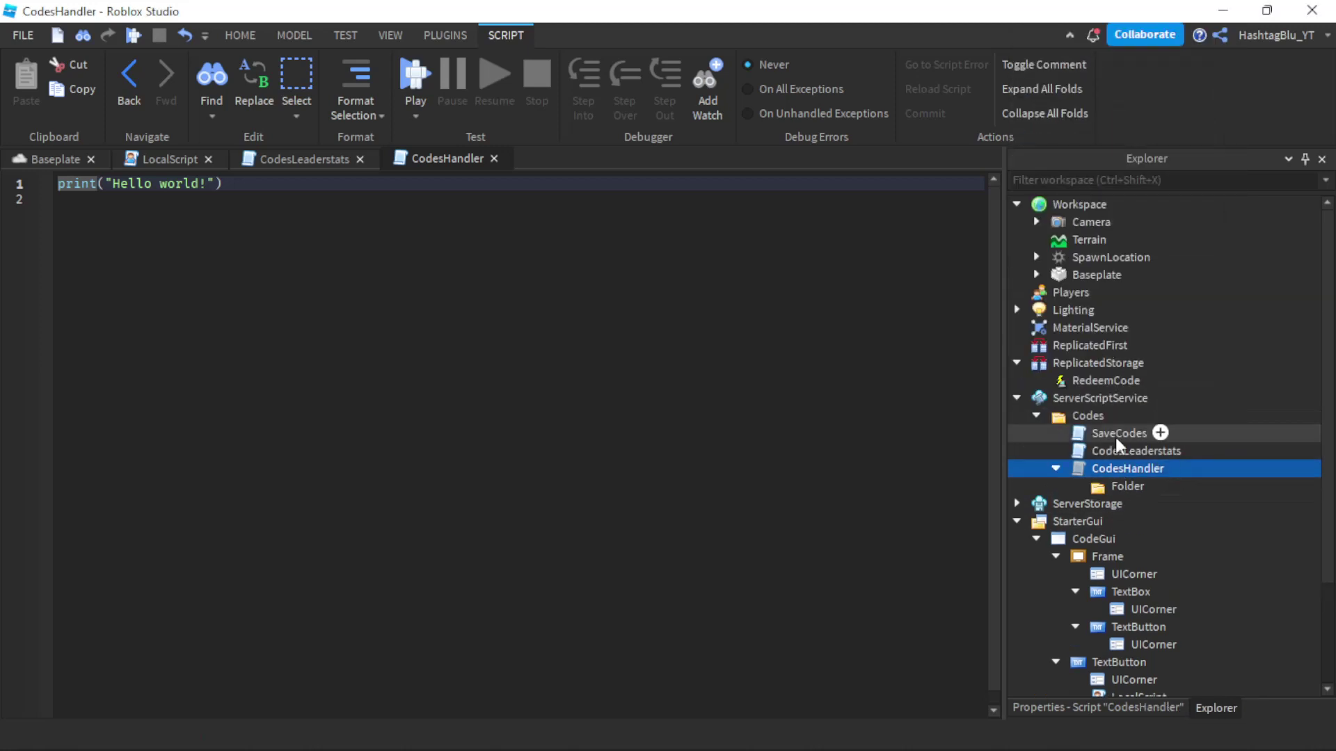
pyautogui.click(1116, 497)
pyautogui.click(1121, 477)
pyautogui.click(1125, 485)
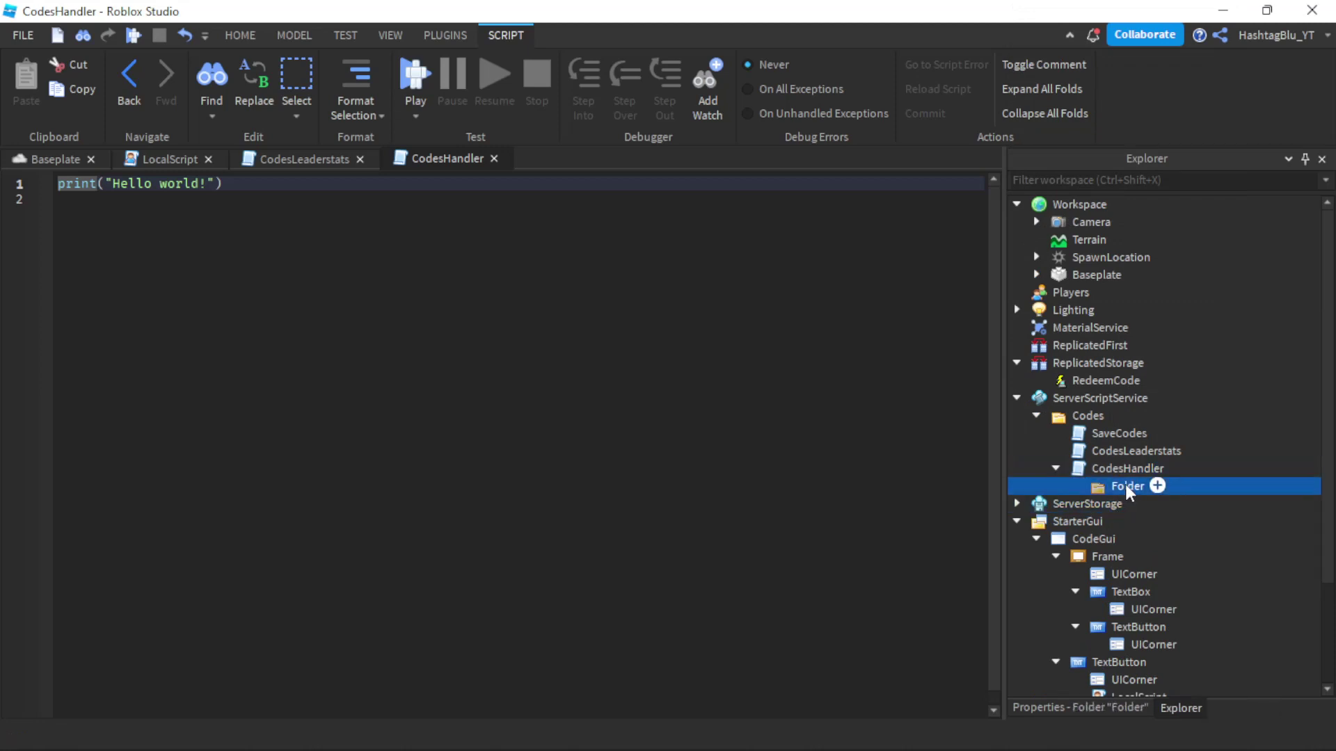
pyautogui.press('F2')
pyautogui.write('Codes')
pyautogui.press('Return')
# Step: Add an ObjectValue to the Codes folder under CodesHandler and copy it until the folder directly holds four
pyautogui.click(1156, 485)
pyautogui.write('ob')
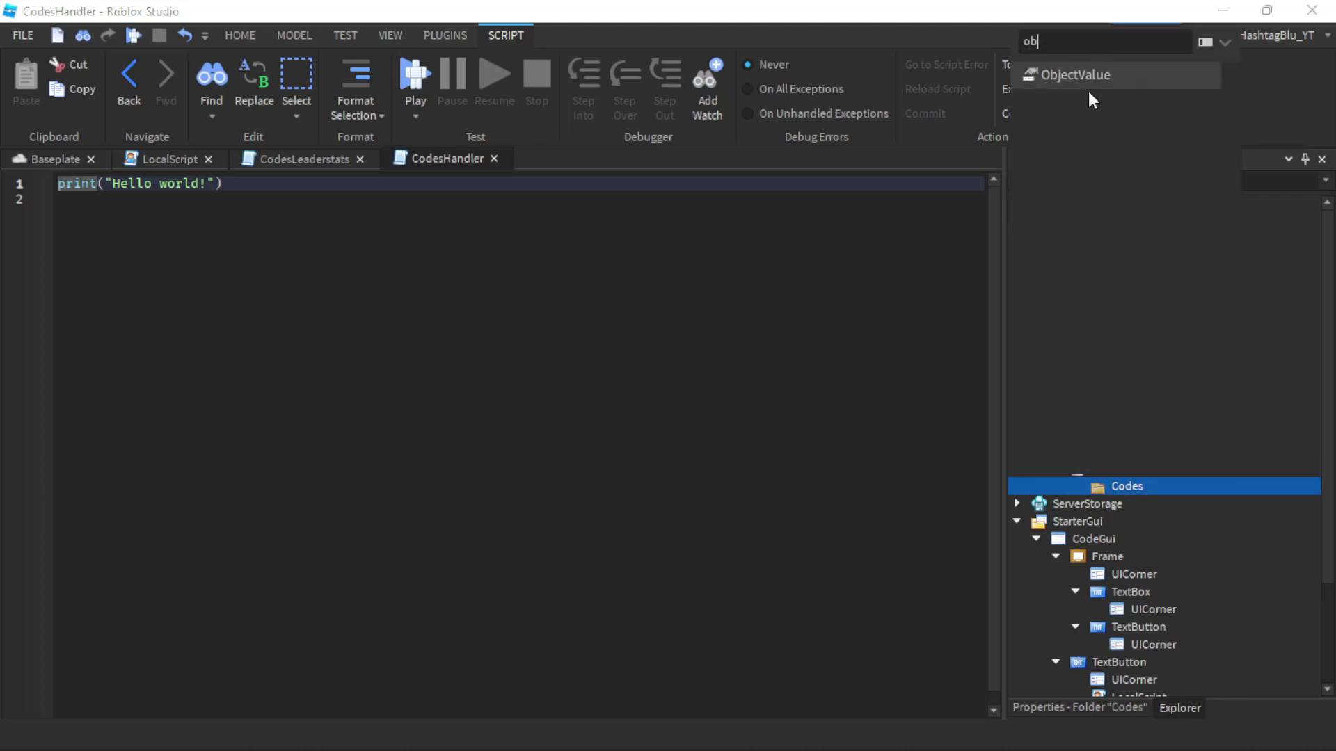
pyautogui.click(1088, 74)
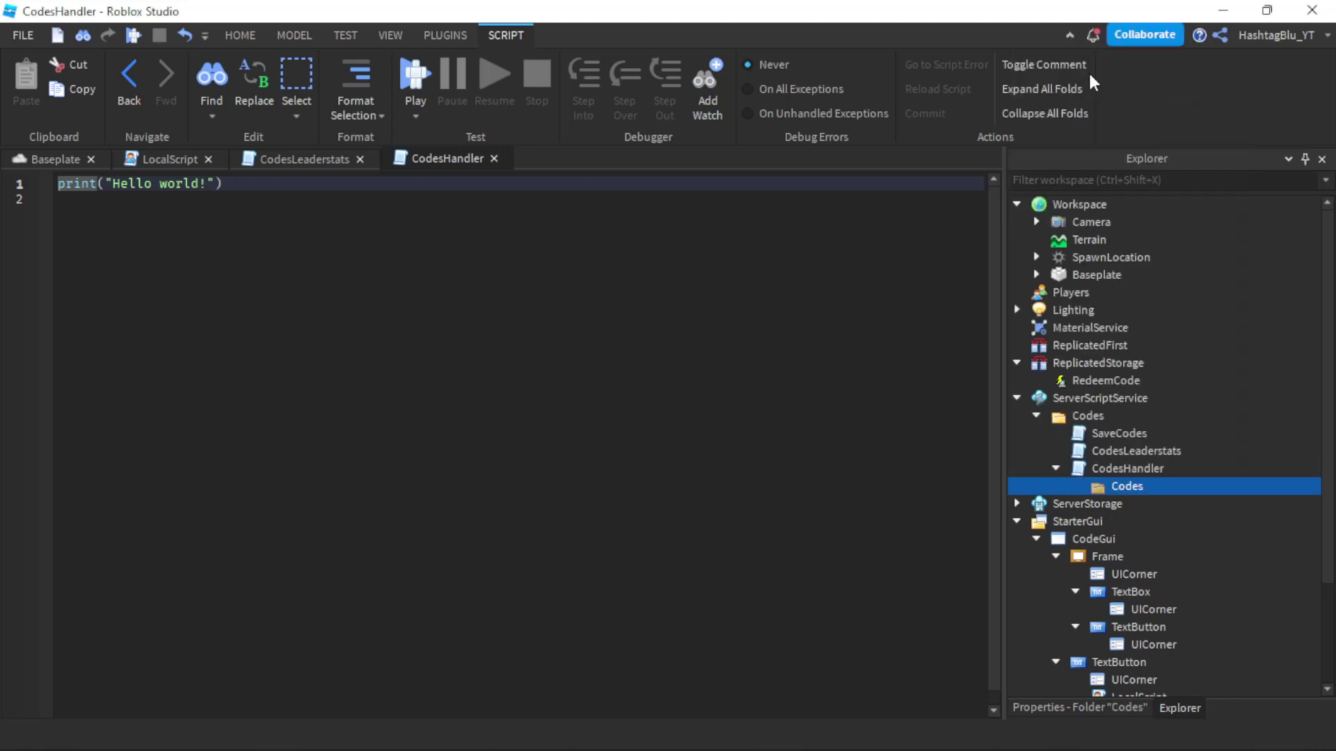
pyautogui.click(1129, 487)
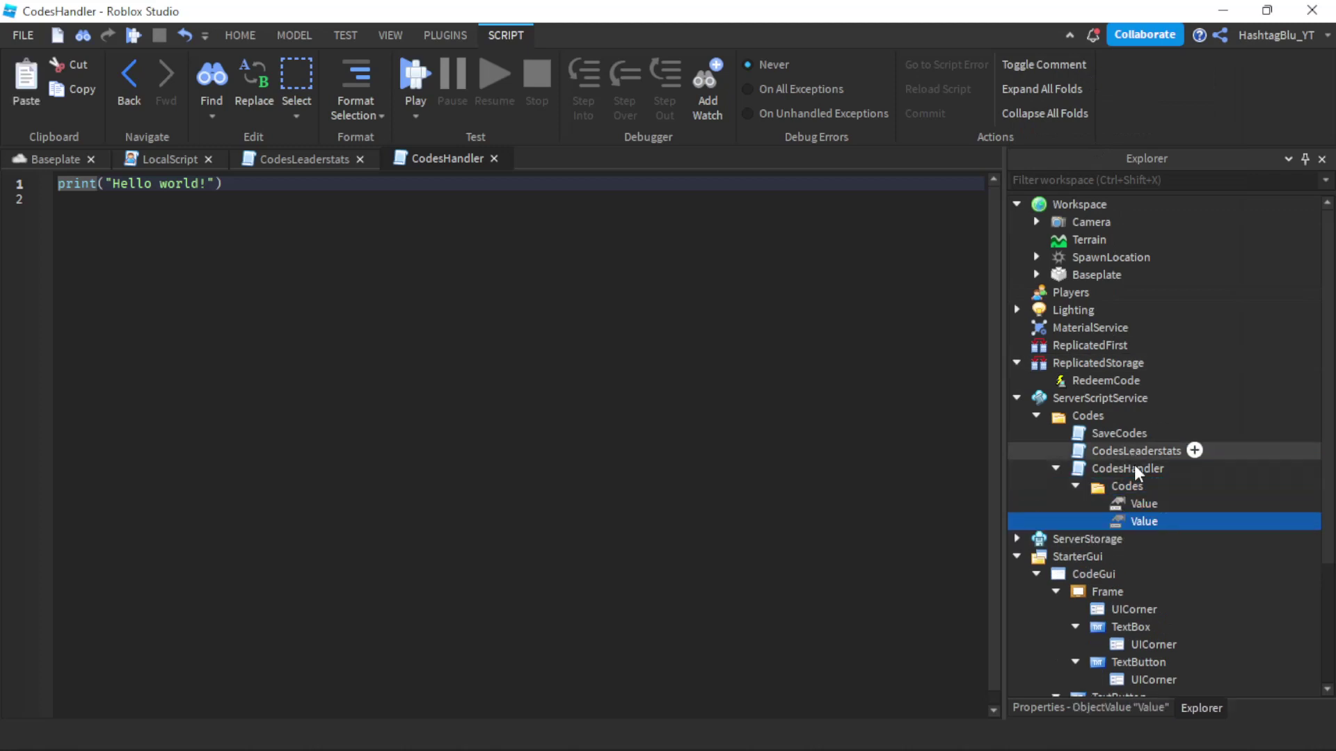
pyautogui.click(1136, 540)
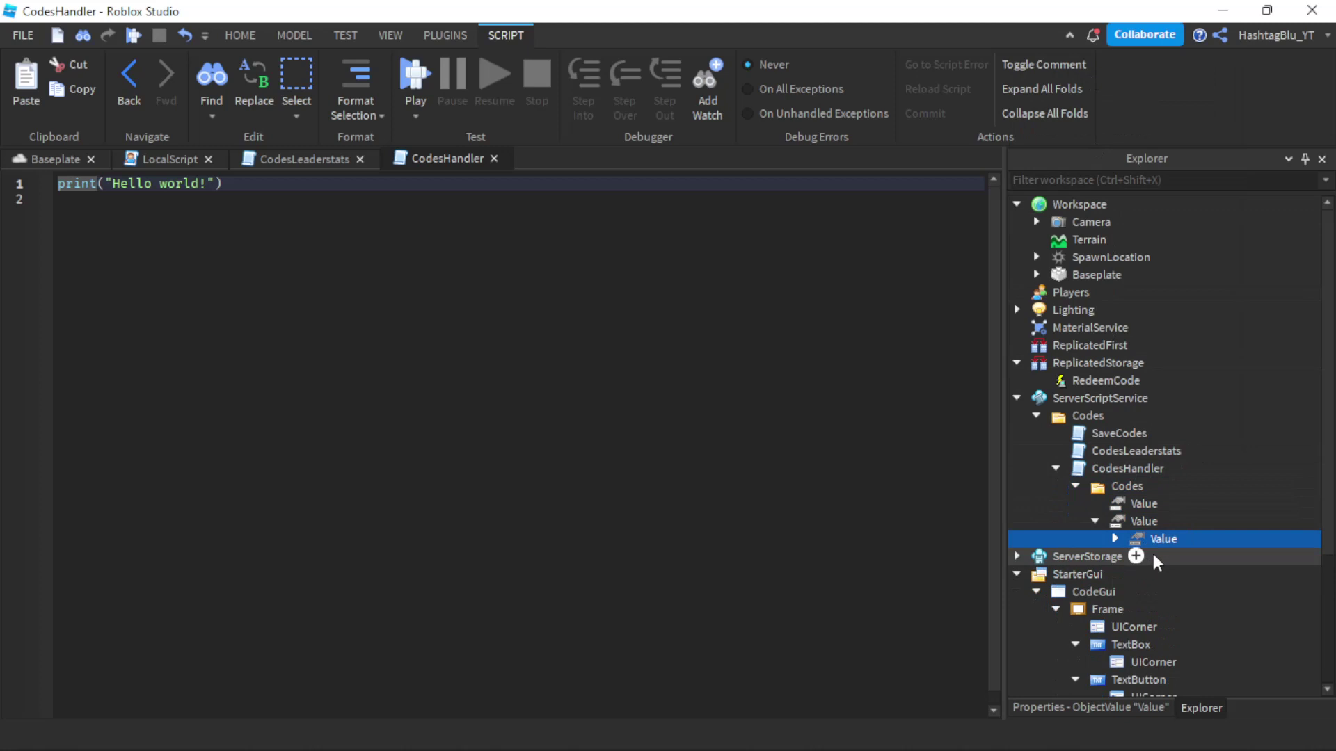
pyautogui.moveTo(1157, 563); pyautogui.dragTo(1127, 487)
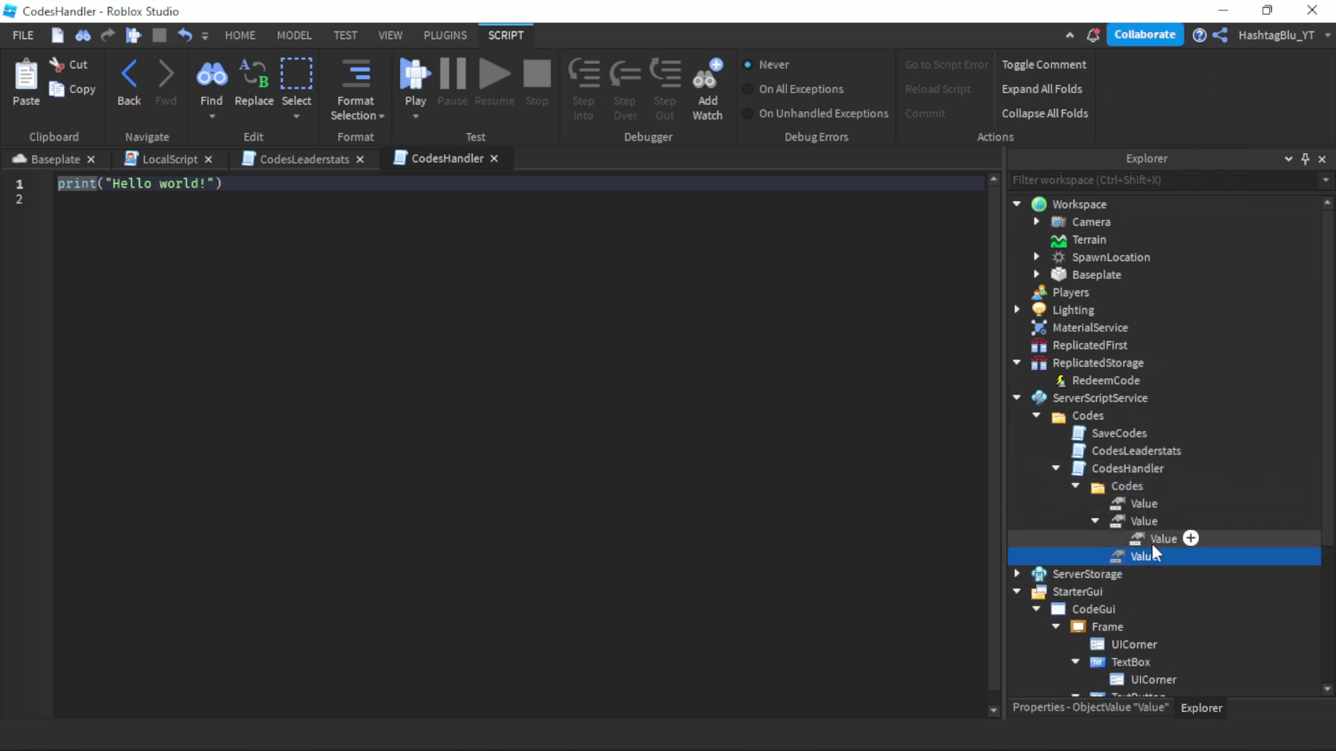
pyautogui.moveTo(1149, 539); pyautogui.dragTo(1137, 507)
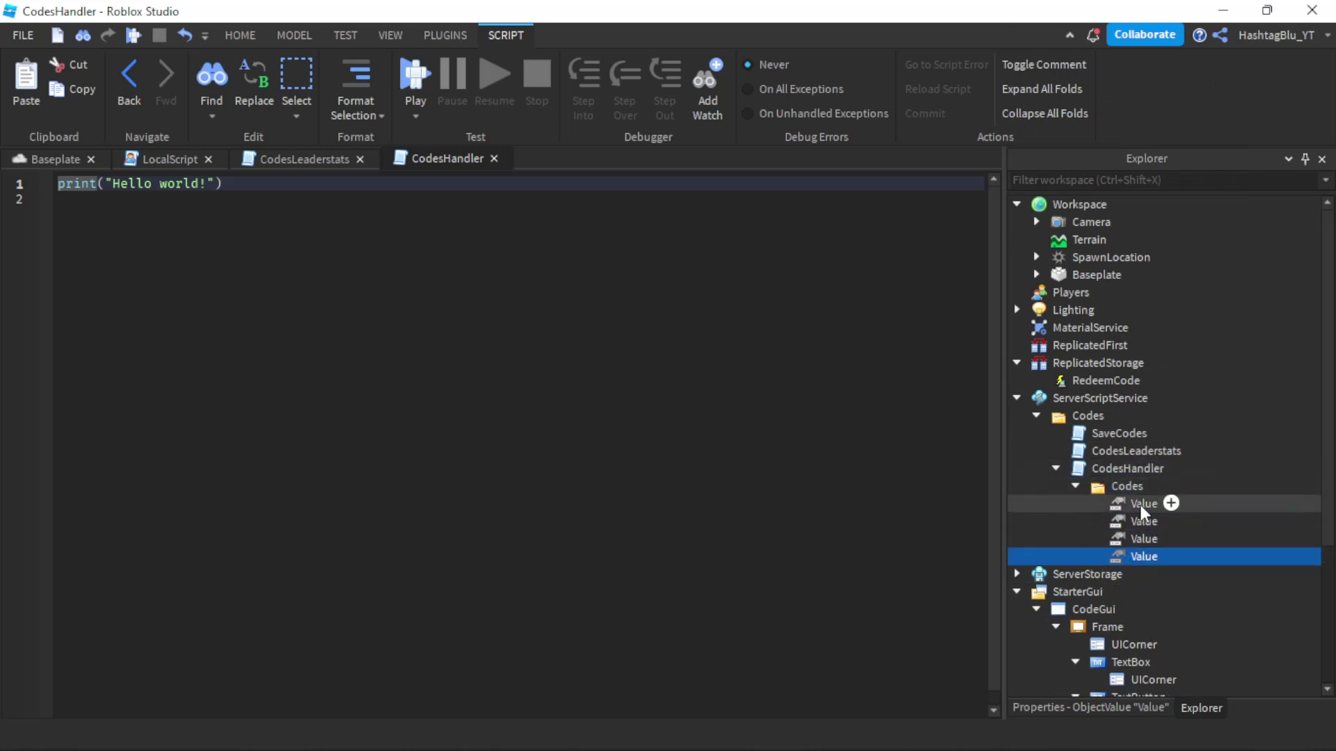
# Step: Rename the first two ObjectValues in the CodesHandler Codes folder to "hashtag blu" and "new"
pyautogui.click(1140, 521)
pyautogui.click(1142, 505)
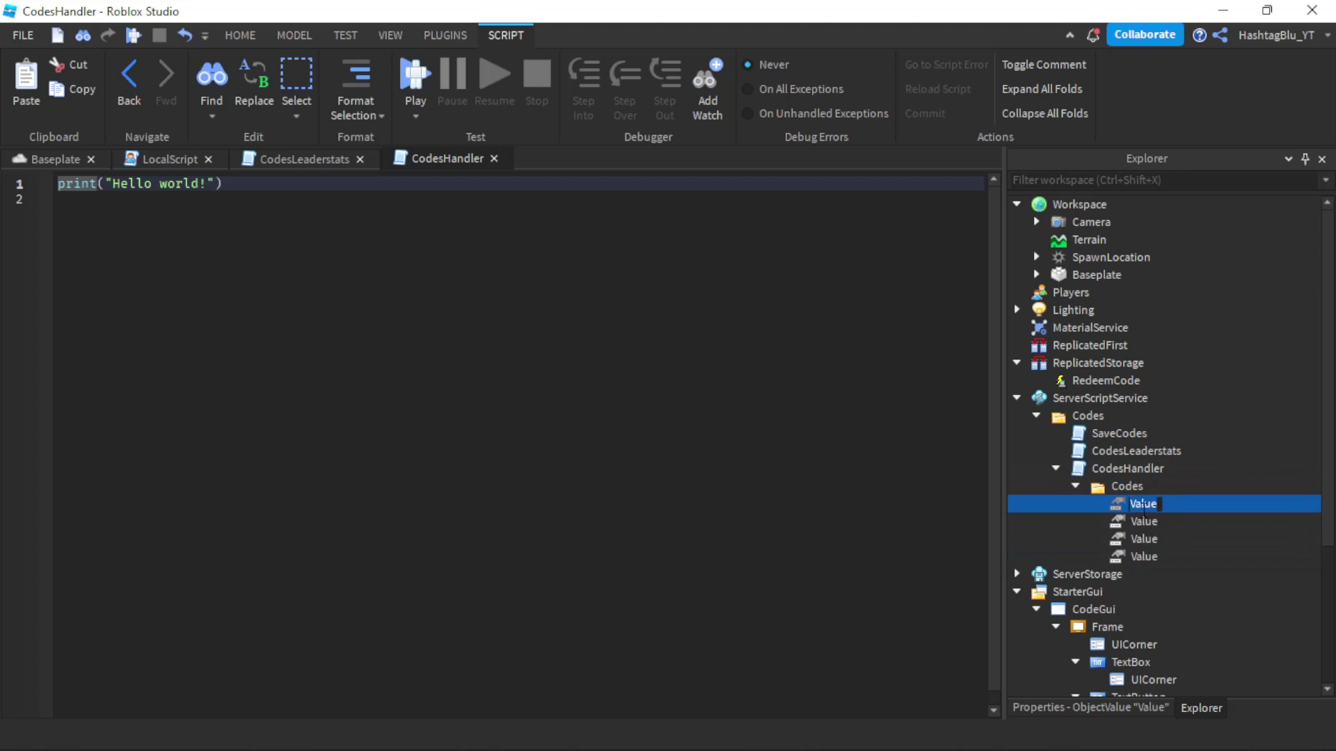
pyautogui.write('hashtag blu')
pyautogui.press('Return')
pyautogui.click(1141, 538)
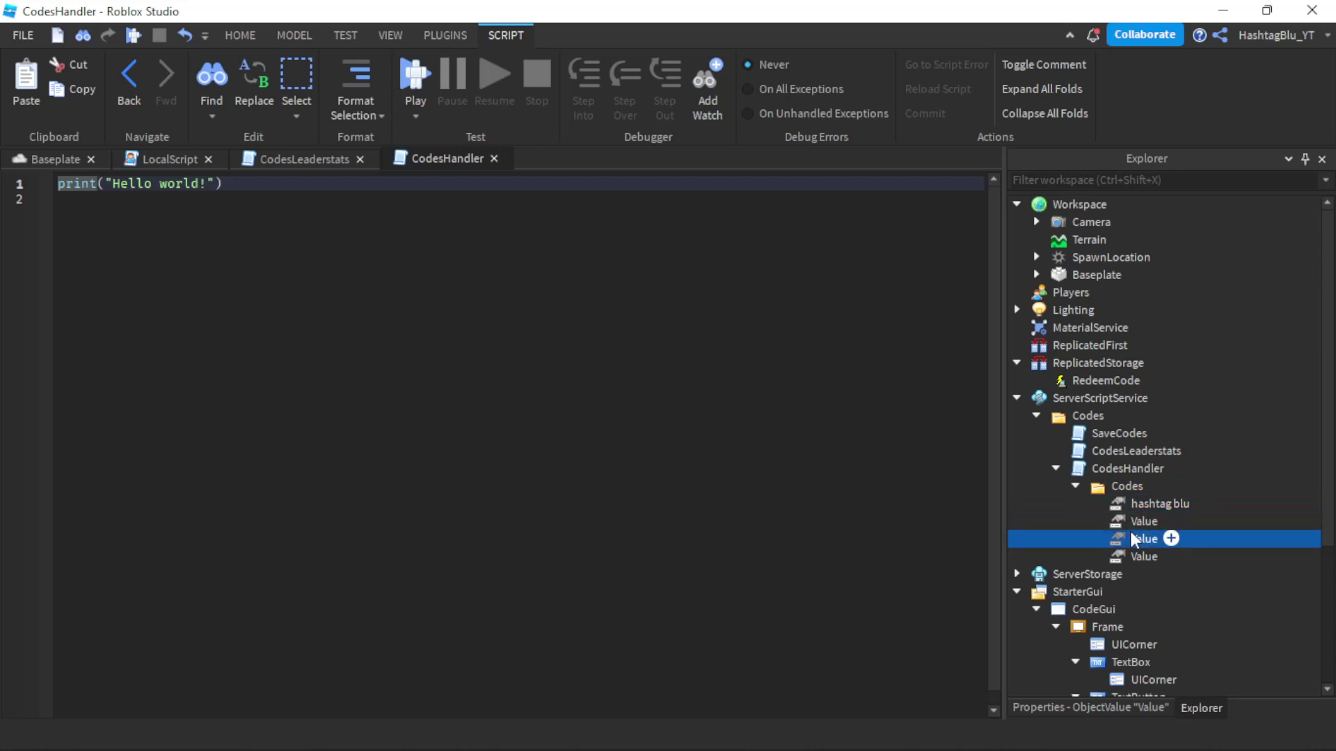
pyautogui.click(1138, 521)
pyautogui.click(1139, 522)
pyautogui.write('new')
pyautogui.press('Return')
# Step: Rename the third and fourth ObjectValues in the CodesHandler Codes folder to "release" and "roblox"
pyautogui.click(1143, 539)
pyautogui.click(1143, 538)
pyautogui.write('release')
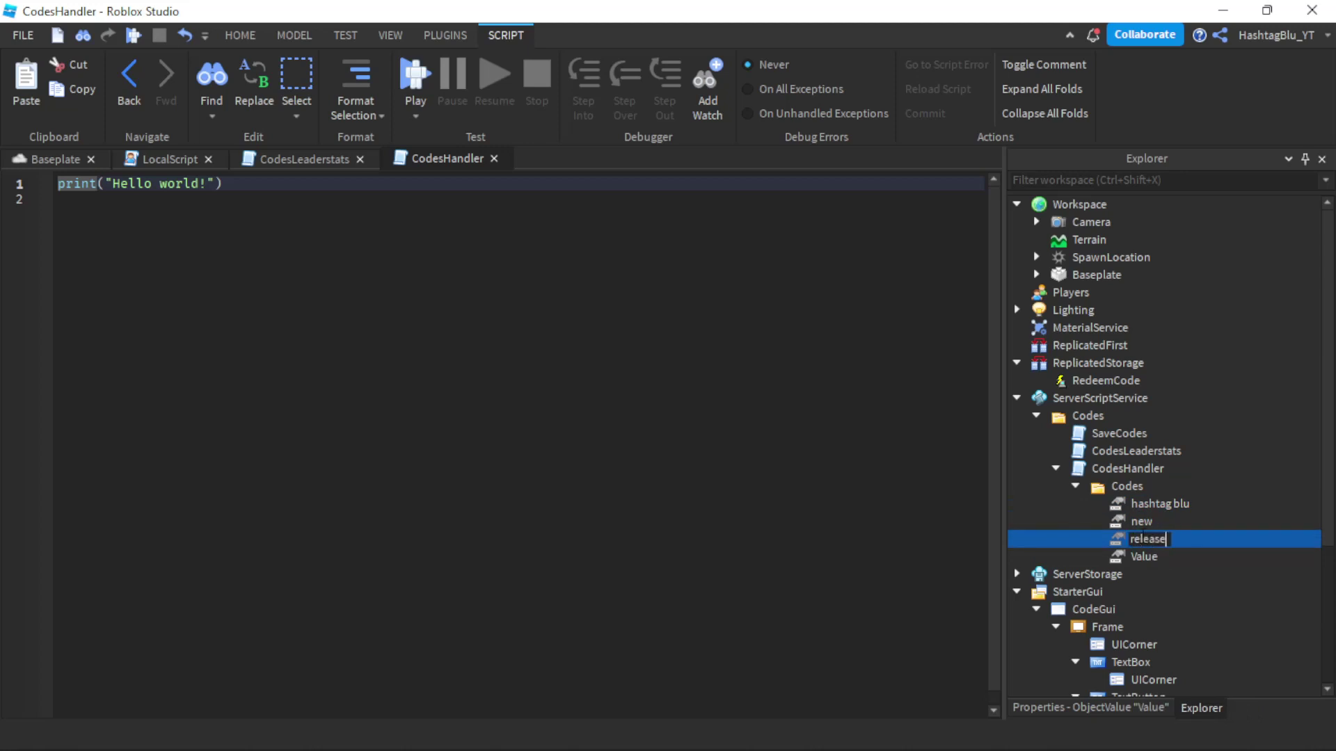
pyautogui.press('Return')
pyautogui.click(1142, 557)
pyautogui.click(1133, 557)
pyautogui.write('roblox')
pyautogui.press('Return')
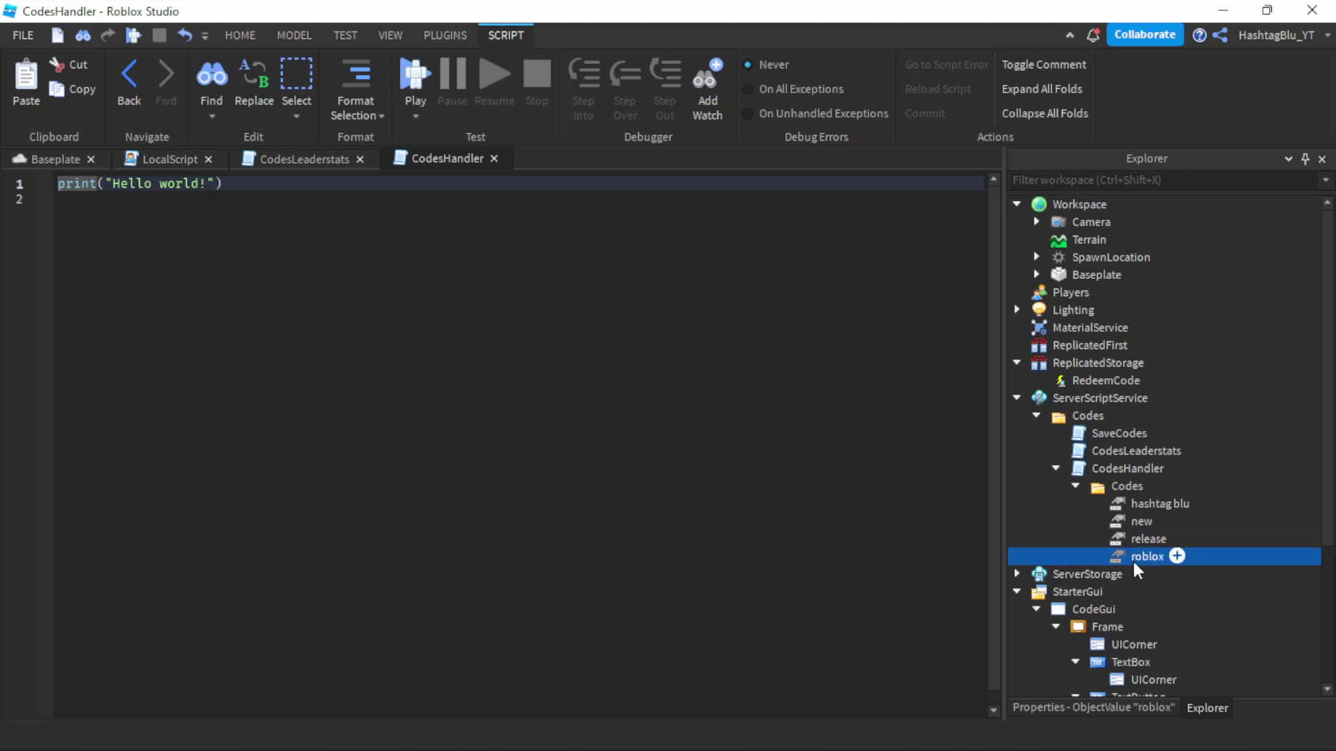